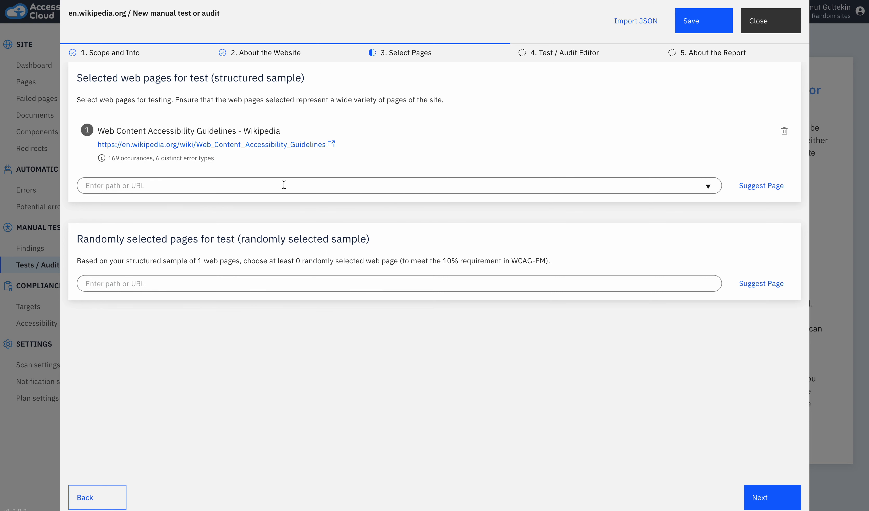
- Add the page /wiki/Disability_Discrimination_Act_1992 to the structured sample
{"action": "left_click", "coordinate": [284, 185]}
{"action": "left_click", "coordinate": [172, 221]}
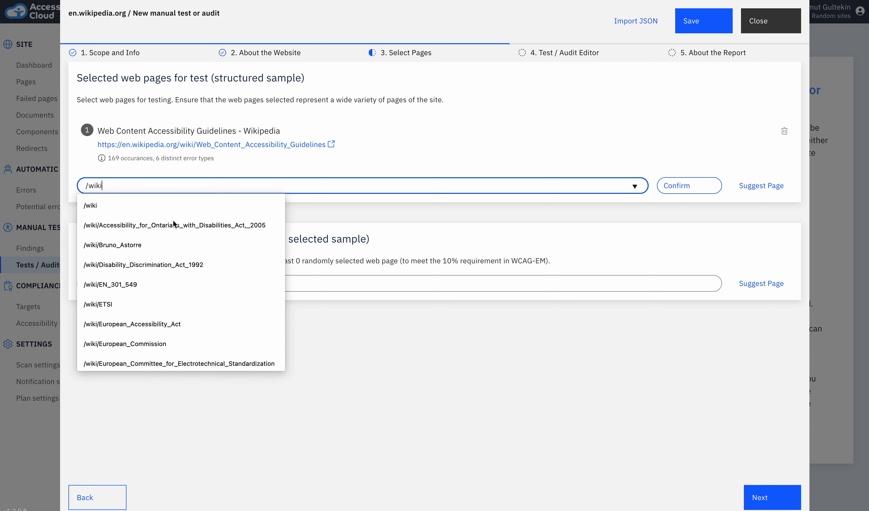
{"action": "left_click", "coordinate": [159, 269]}
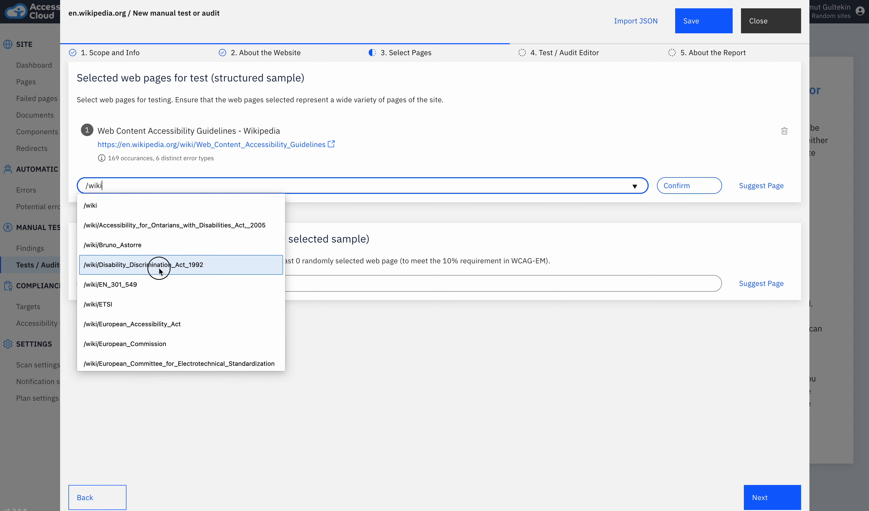
{"action": "left_click", "coordinate": [676, 186]}
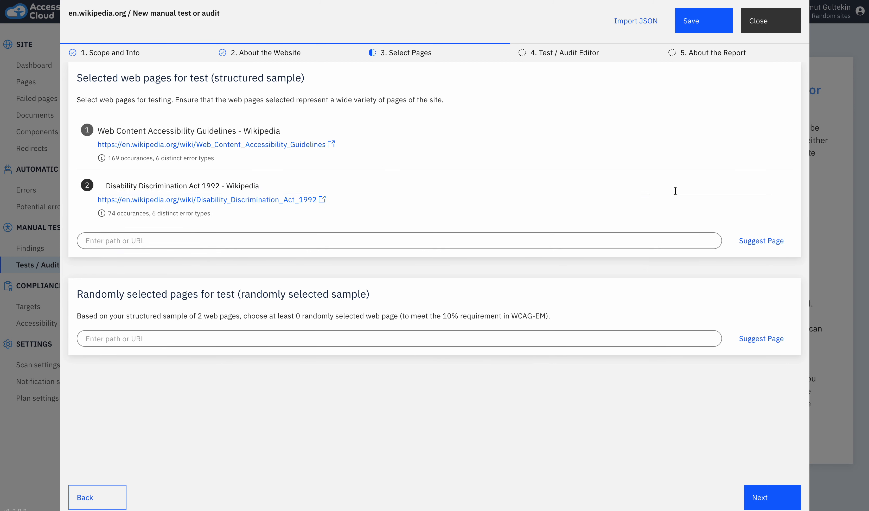
- Add the suggested Wayback Machine and Related changes pages to the structured sample
{"action": "left_click", "coordinate": [119, 246]}
{"action": "left_click", "coordinate": [767, 244]}
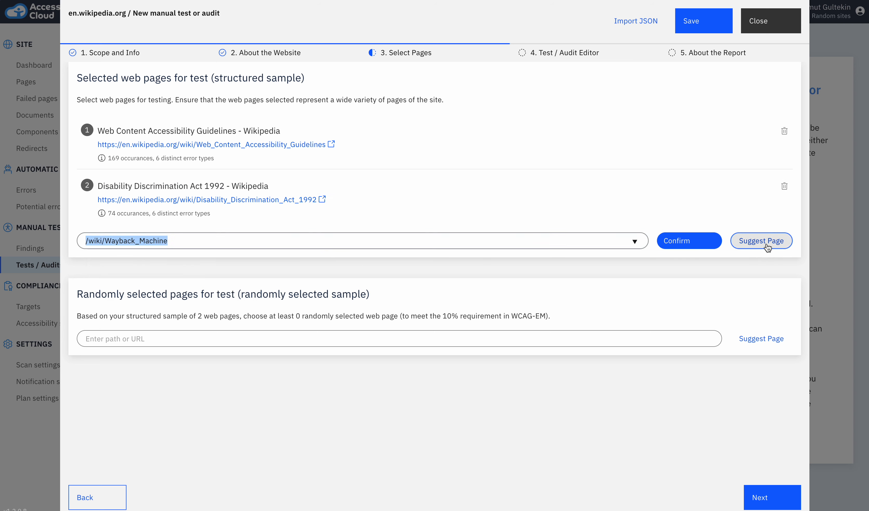
{"action": "left_click", "coordinate": [713, 241]}
{"action": "left_click", "coordinate": [755, 297]}
{"action": "left_click", "coordinate": [702, 298]}
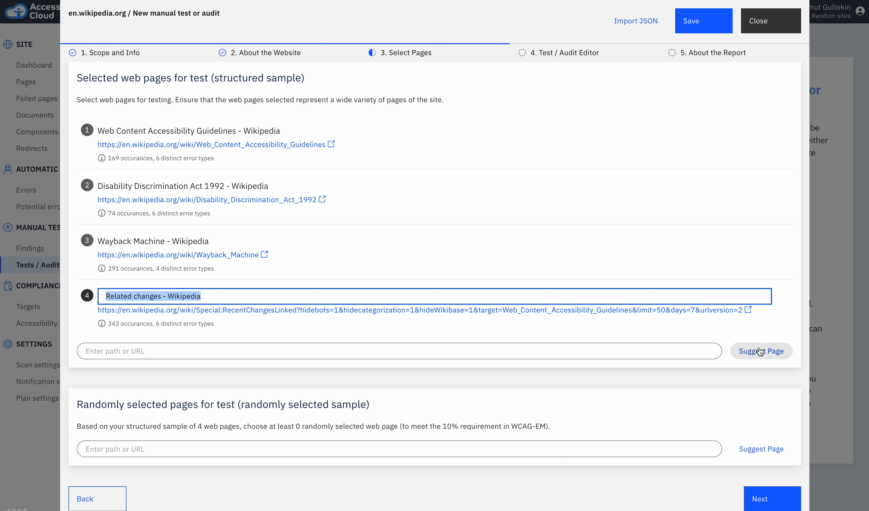
- Add the suggested pages What Wikipedia is not, Talk:Web Content Accessibility Guidelines and Main Page to the structured sample
{"action": "left_click", "coordinate": [755, 351]}
{"action": "left_click", "coordinate": [716, 351]}
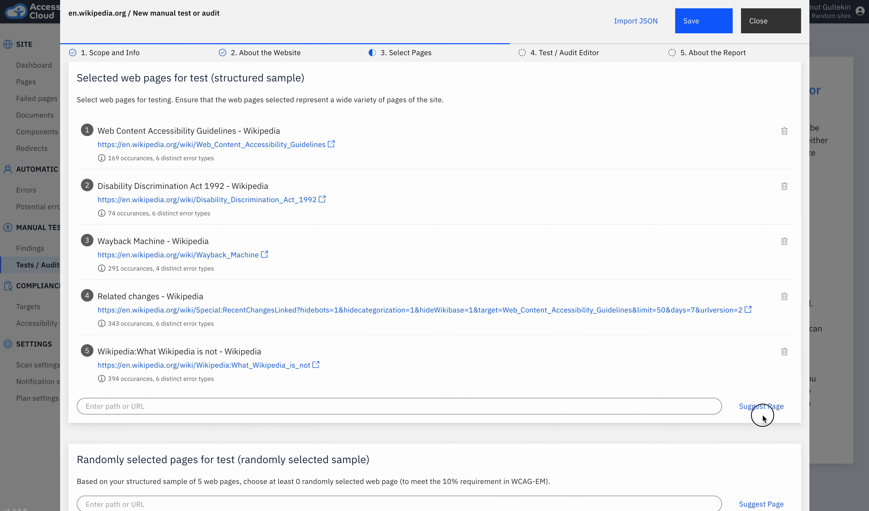
{"action": "left_click", "coordinate": [759, 407]}
{"action": "left_click", "coordinate": [688, 406]}
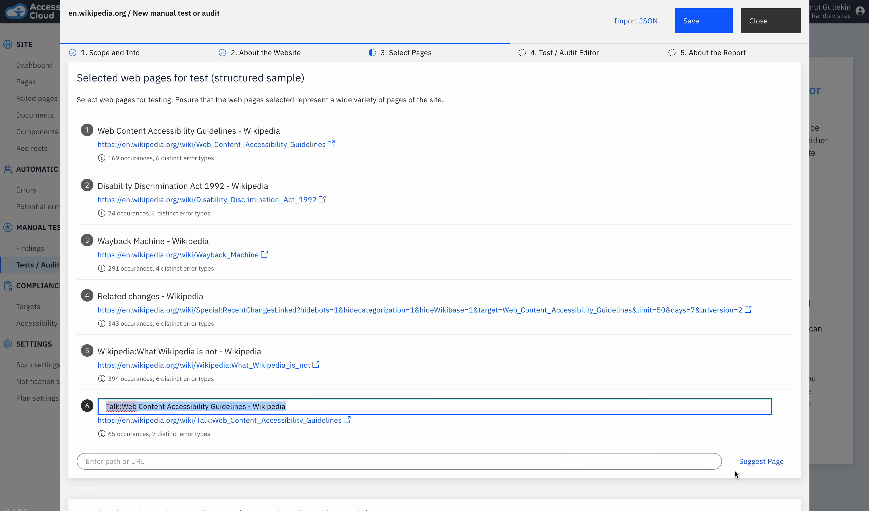
{"action": "left_click", "coordinate": [744, 466]}
{"action": "left_click", "coordinate": [718, 467]}
{"action": "scroll", "coordinate": [706, 463], "scroll_direction": "down", "scroll_amount": 5}
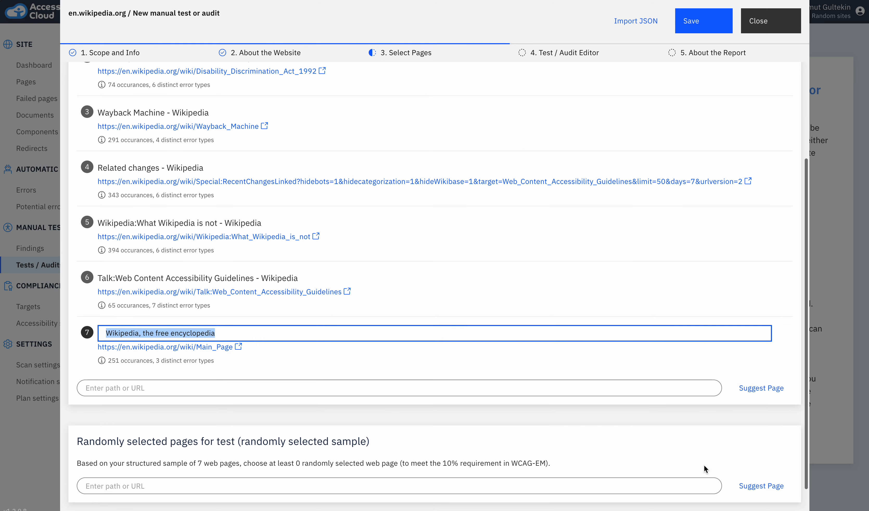
- Add the suggested pages File upload wizard, Talk:EN 301 549 and European Committee for Electrotechnical Standardization to the structured sample
{"action": "left_click", "coordinate": [756, 351]}
{"action": "left_click", "coordinate": [693, 351]}
{"action": "left_click", "coordinate": [760, 404]}
{"action": "left_click", "coordinate": [709, 406]}
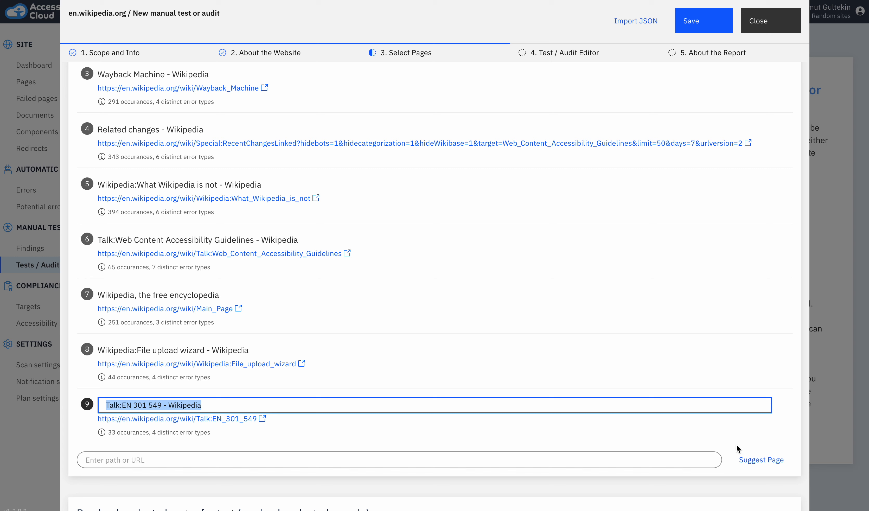
{"action": "left_click", "coordinate": [760, 460]}
{"action": "left_click", "coordinate": [693, 460]}
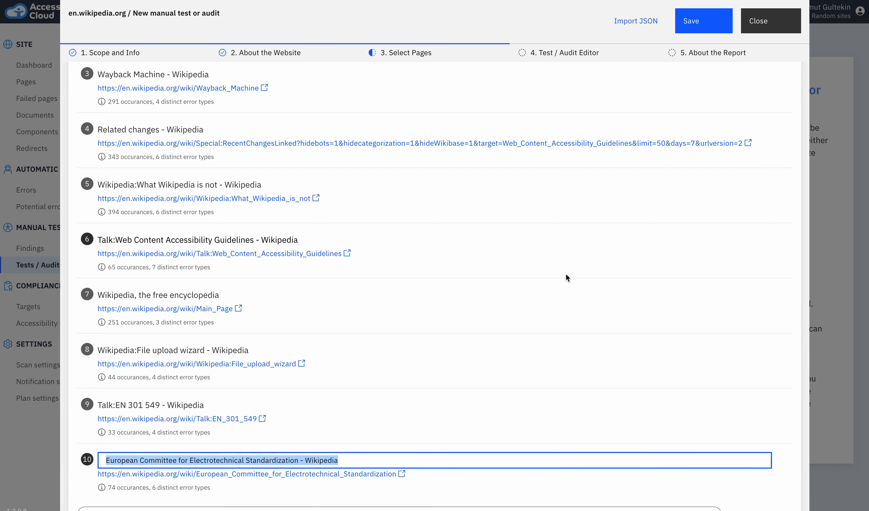
{"action": "scroll", "coordinate": [440, 152], "scroll_direction": "up", "scroll_amount": 5}
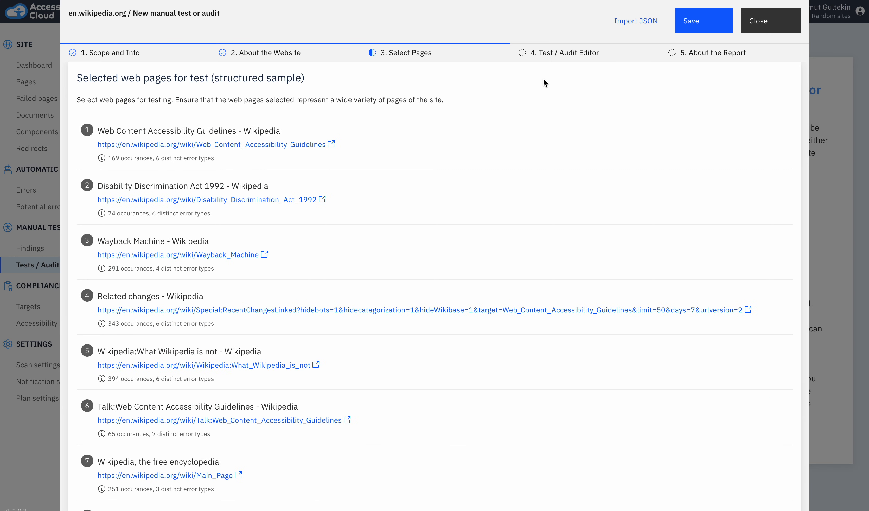
- Collapse the criteria groups in the Test / Audit Editor to examine its main categories, and expand Perceivable again
{"action": "left_click", "coordinate": [544, 53]}
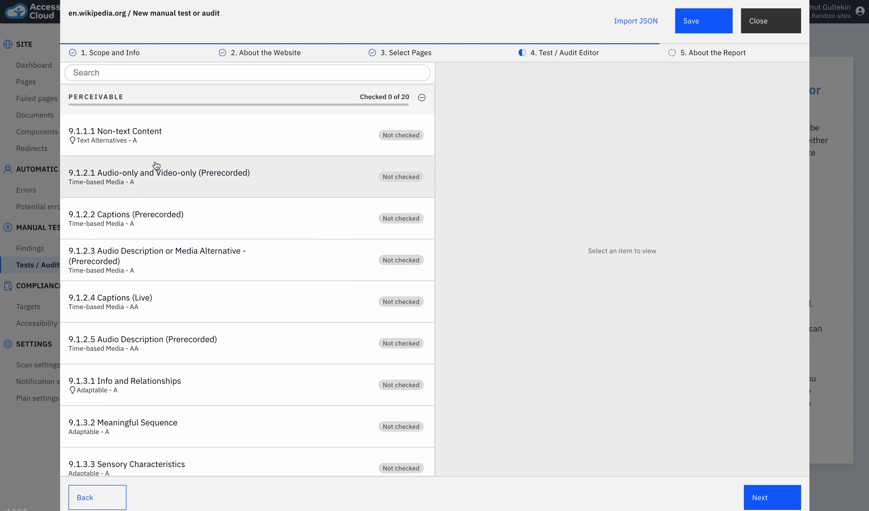
{"action": "left_click", "coordinate": [100, 102]}
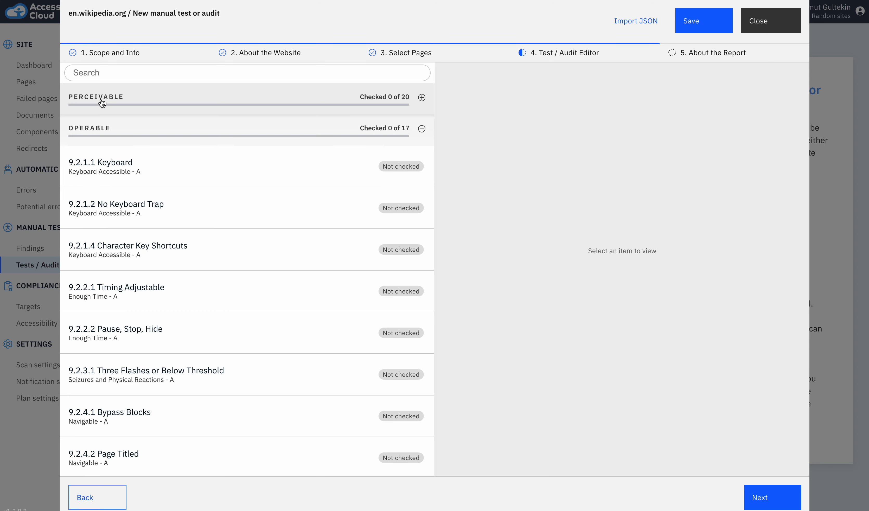
{"action": "left_click", "coordinate": [102, 121]}
{"action": "left_click", "coordinate": [106, 162]}
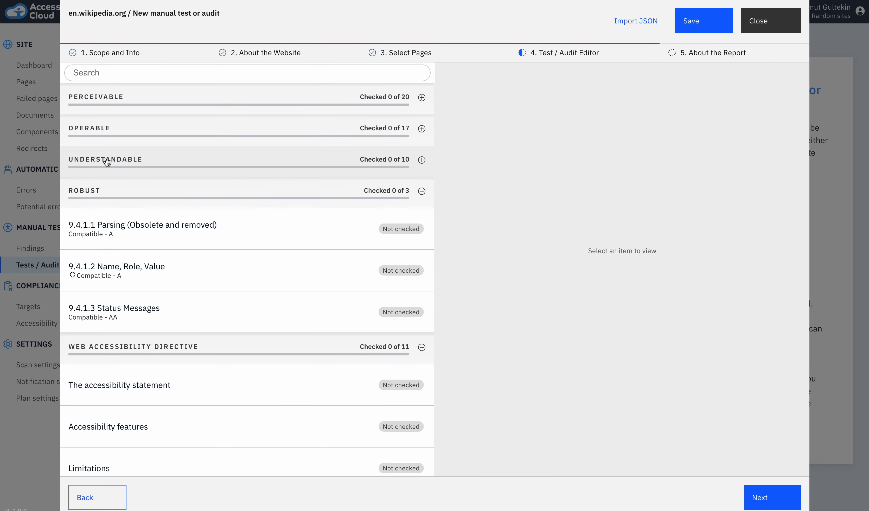
{"action": "left_click", "coordinate": [107, 191]}
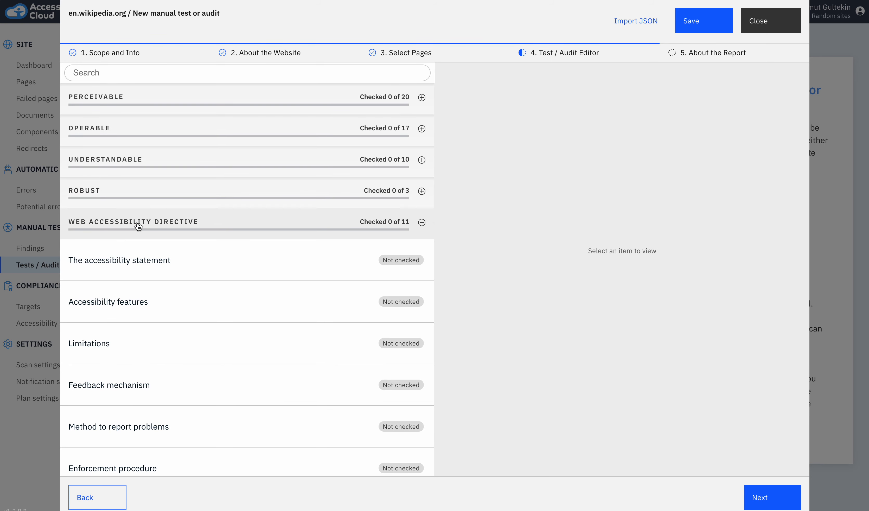
{"action": "left_click", "coordinate": [178, 223]}
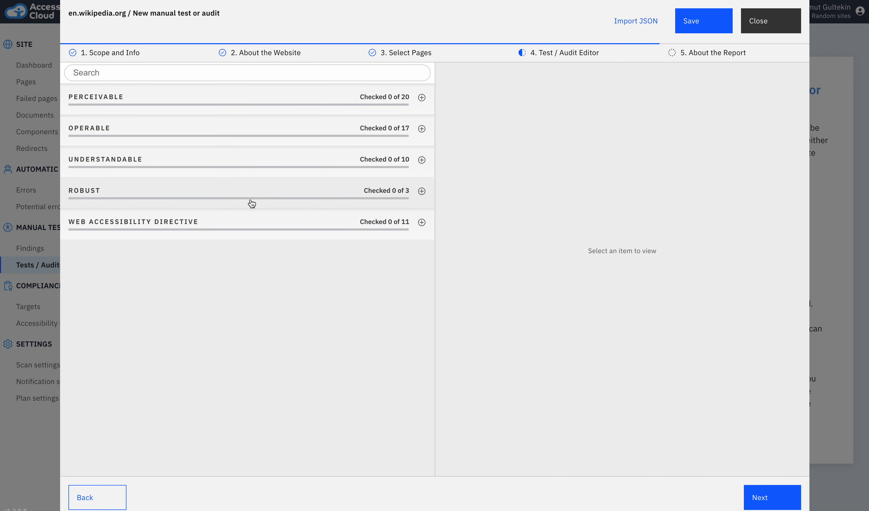
{"action": "left_click", "coordinate": [157, 95]}
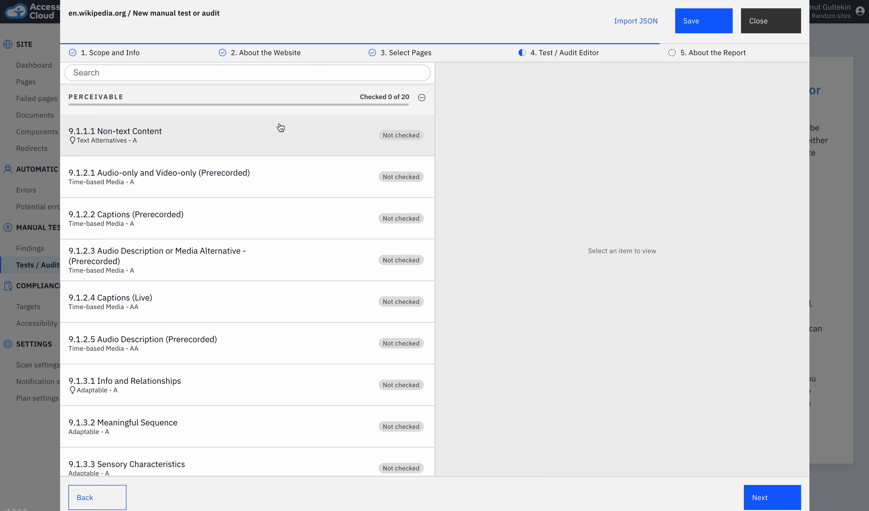
- Include Authoring tools among the test criteria in Scope and Info
{"action": "left_click", "coordinate": [100, 54]}
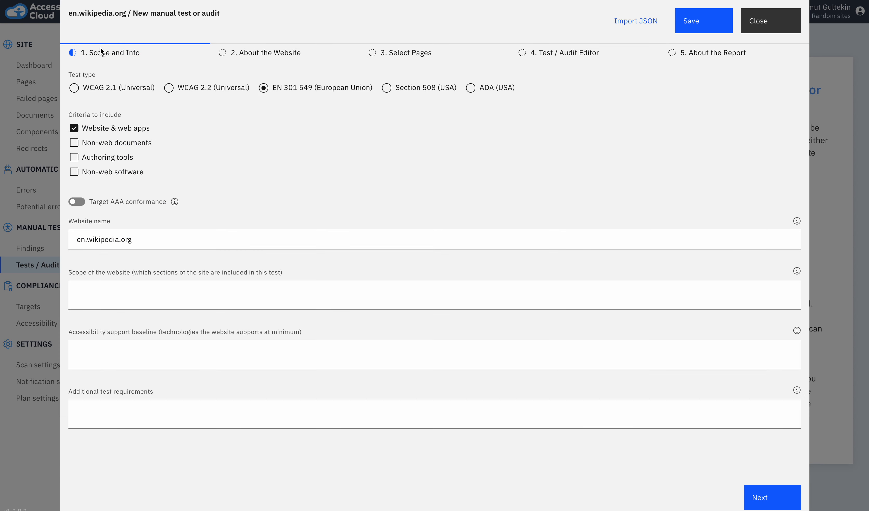
{"action": "left_click", "coordinate": [103, 171]}
{"action": "left_click", "coordinate": [92, 174]}
{"action": "left_click", "coordinate": [94, 161]}
- Collapse the first five criteria groups in the Test / Audit Editor to examine the EN 301 549 group
{"action": "left_click", "coordinate": [565, 53]}
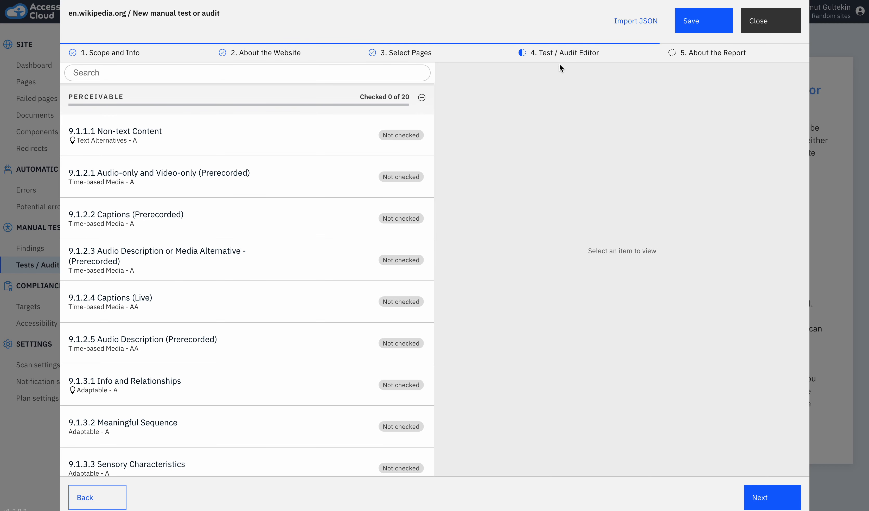
{"action": "left_click", "coordinate": [272, 92]}
{"action": "left_click", "coordinate": [252, 132]}
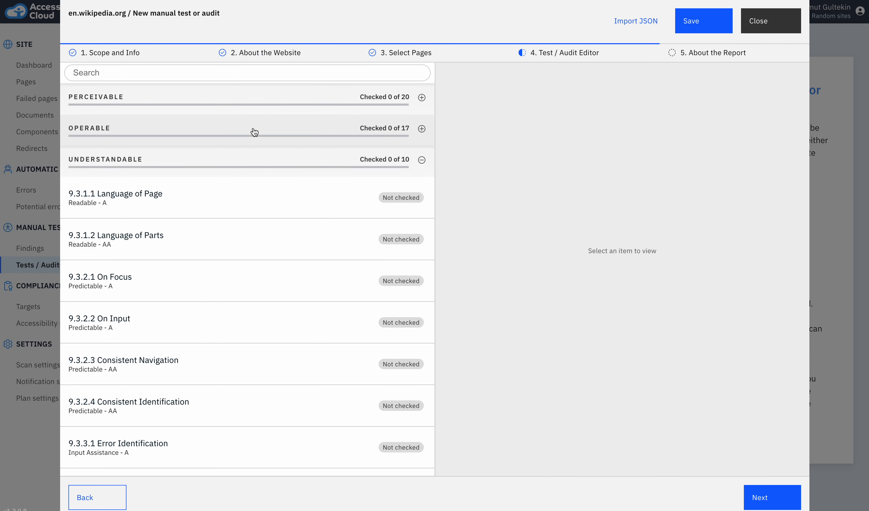
{"action": "left_click", "coordinate": [234, 164]}
{"action": "left_click", "coordinate": [214, 195]}
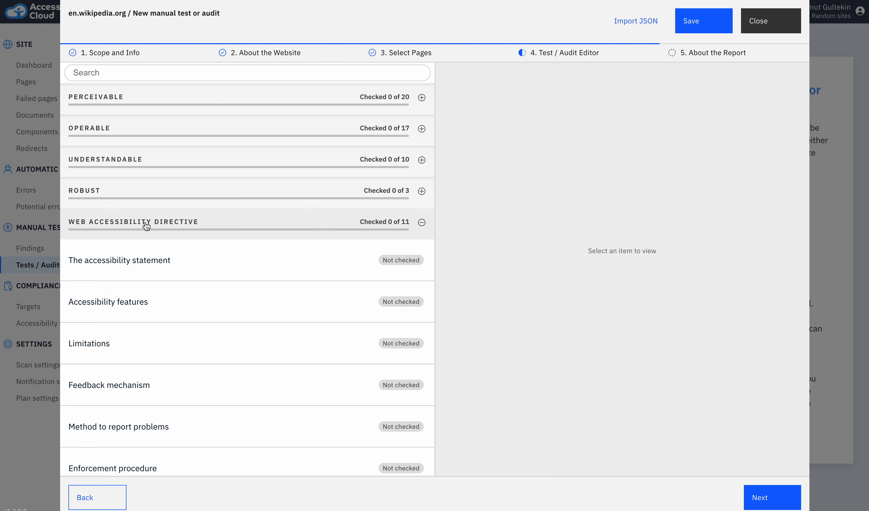
{"action": "left_click", "coordinate": [104, 229]}
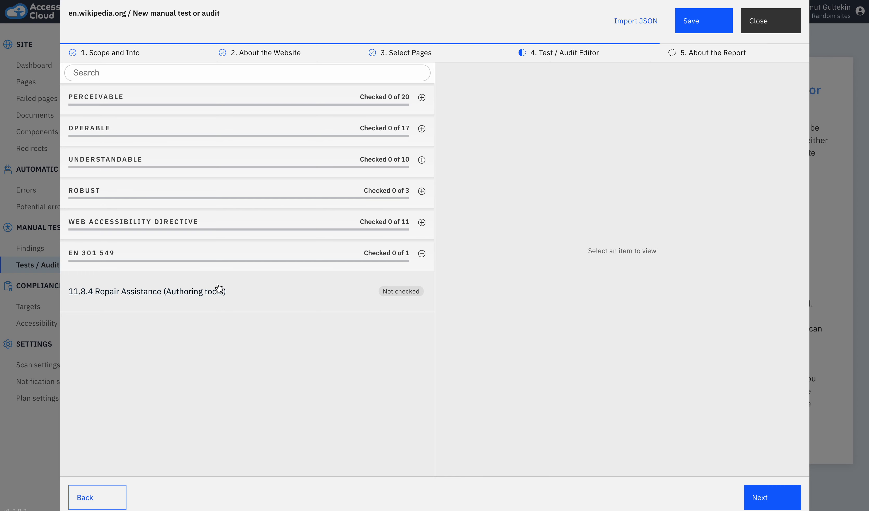
- Include Non-web software and Non-web documents among the test criteria in Scope and Info
{"action": "left_click", "coordinate": [94, 53]}
{"action": "left_click", "coordinate": [121, 176]}
{"action": "left_click", "coordinate": [120, 144]}
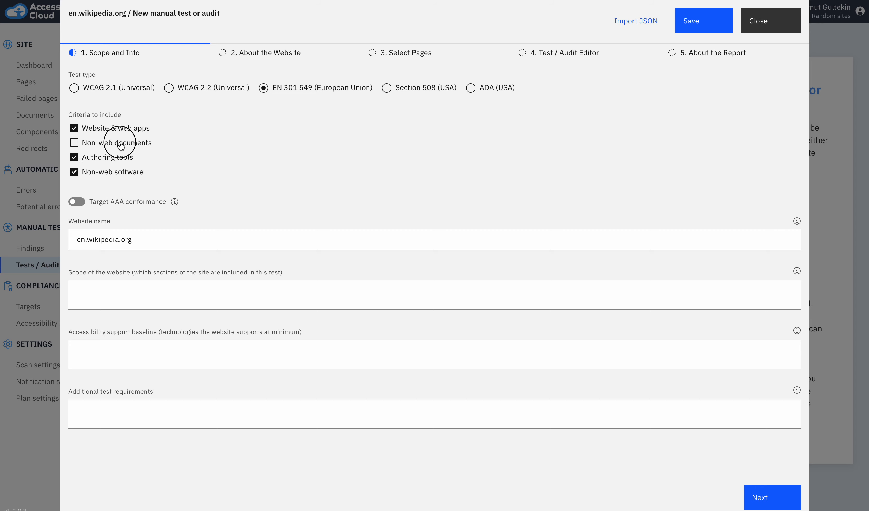
- Examine the expanded criteria list in the Test / Audit Editor, including the EN 301 549 group
{"action": "left_click", "coordinate": [548, 48]}
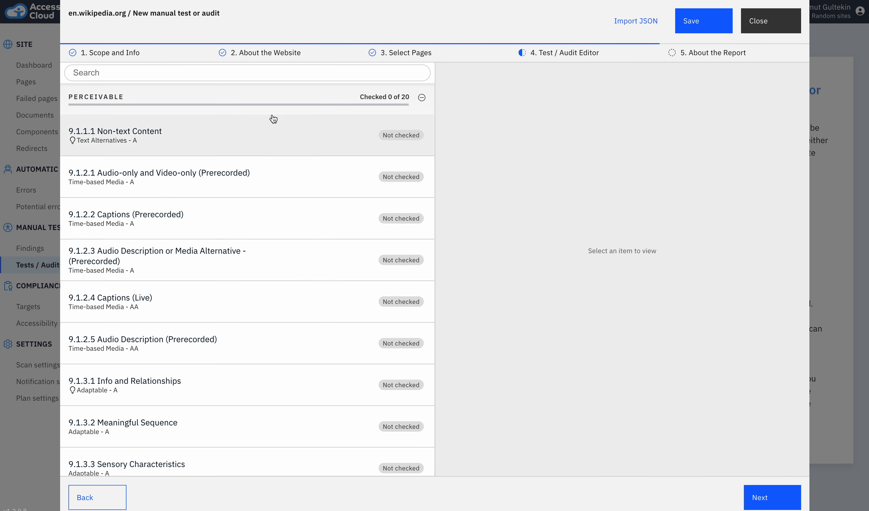
{"action": "scroll", "coordinate": [277, 129], "scroll_direction": "down", "scroll_amount": 1}
{"action": "right_click", "coordinate": [278, 127]}
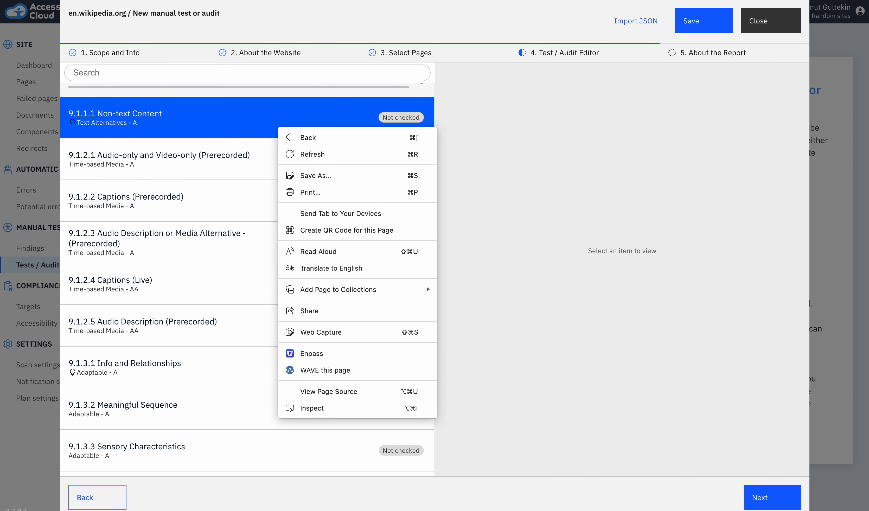
{"action": "left_click", "coordinate": [572, 161]}
{"action": "scroll", "coordinate": [314, 266], "scroll_direction": "down", "scroll_amount": 15}
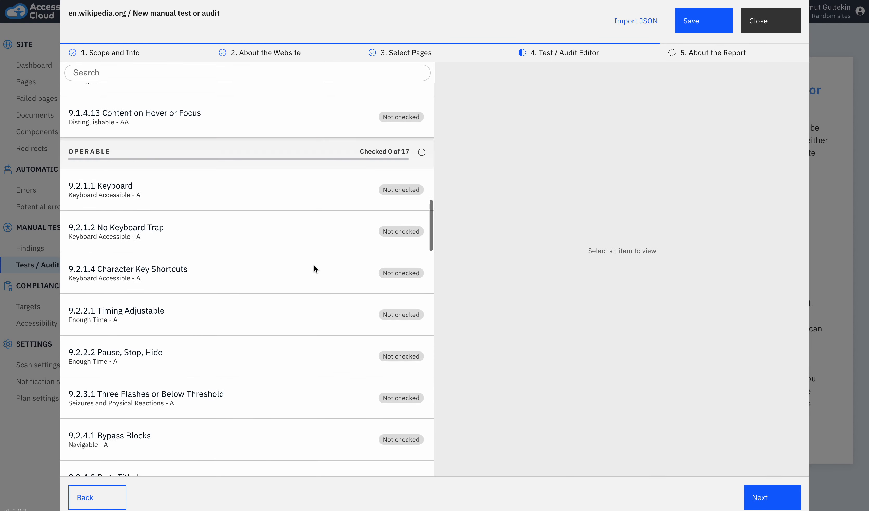
{"action": "scroll", "coordinate": [314, 264], "scroll_direction": "down", "scroll_amount": 5}
{"action": "scroll", "coordinate": [301, 265], "scroll_direction": "up", "scroll_amount": 9}
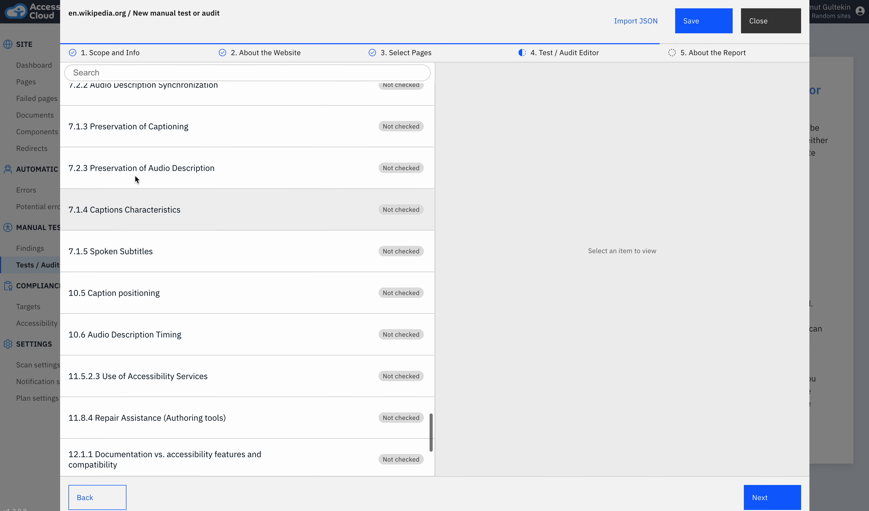
{"action": "scroll", "coordinate": [116, 234], "scroll_direction": "up", "scroll_amount": 10}
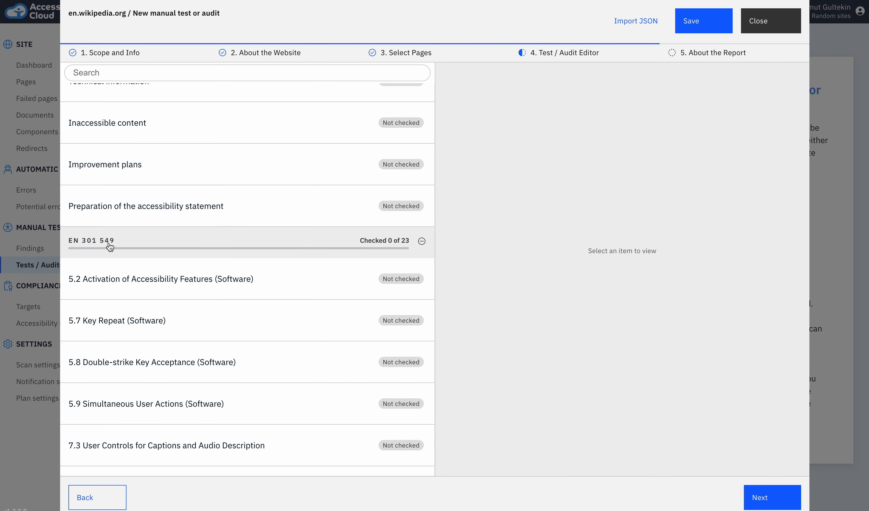
{"action": "scroll", "coordinate": [109, 244], "scroll_direction": "down", "scroll_amount": 20}
- Apply the automatic test results to criterion 9.1.1.1 Non-text Content and review the findings for each sample page
{"action": "left_click", "coordinate": [102, 121]}
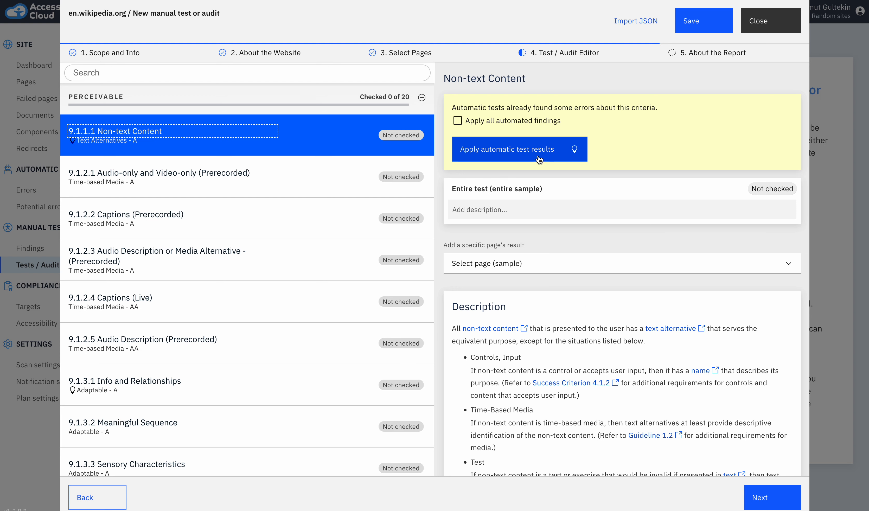
{"action": "left_click", "coordinate": [392, 56]}
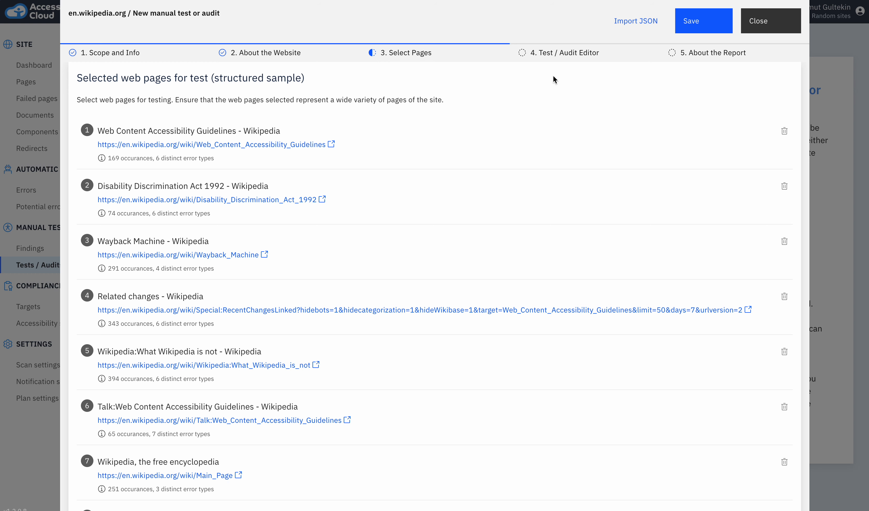
{"action": "left_click", "coordinate": [570, 47]}
{"action": "left_click", "coordinate": [342, 134]}
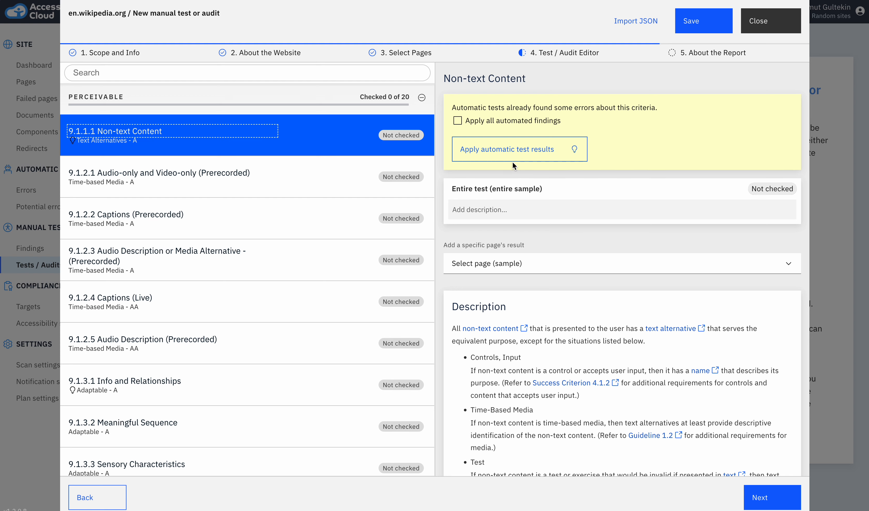
{"action": "left_click", "coordinate": [518, 148]}
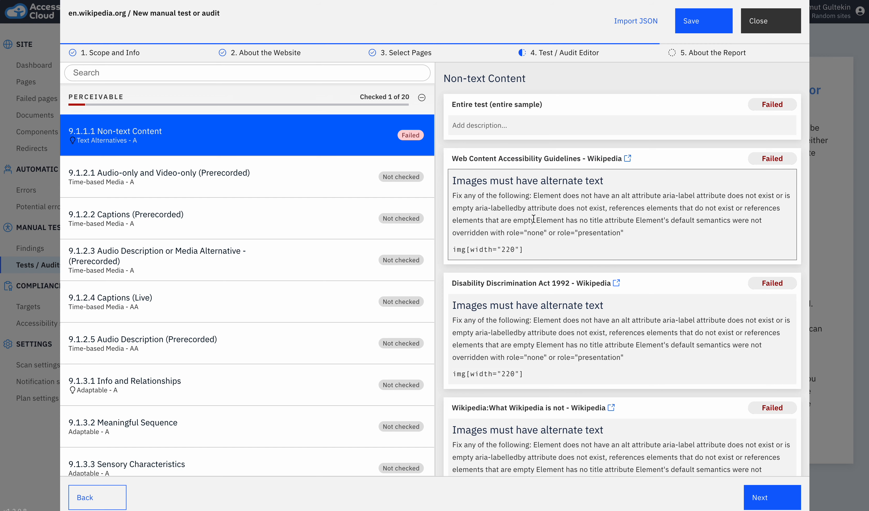
{"action": "scroll", "coordinate": [533, 219], "scroll_direction": "down", "scroll_amount": 3}
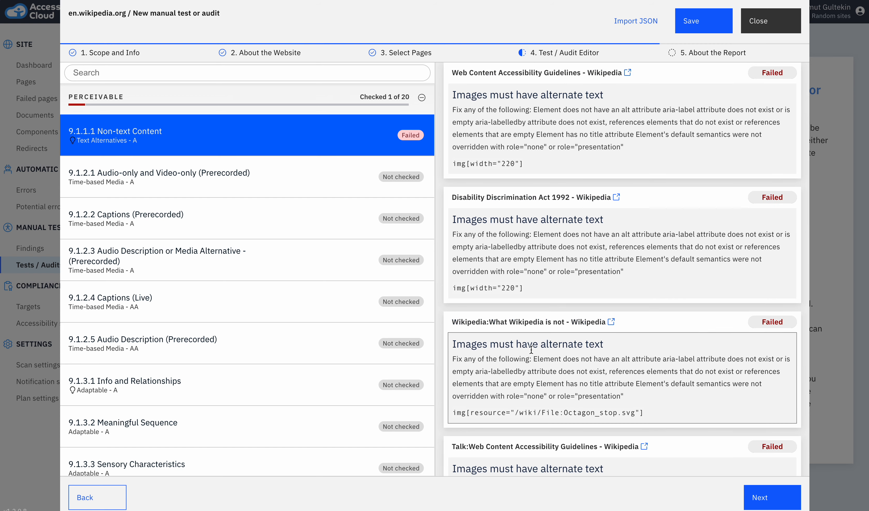
{"action": "scroll", "coordinate": [547, 362], "scroll_direction": "down", "scroll_amount": 10}
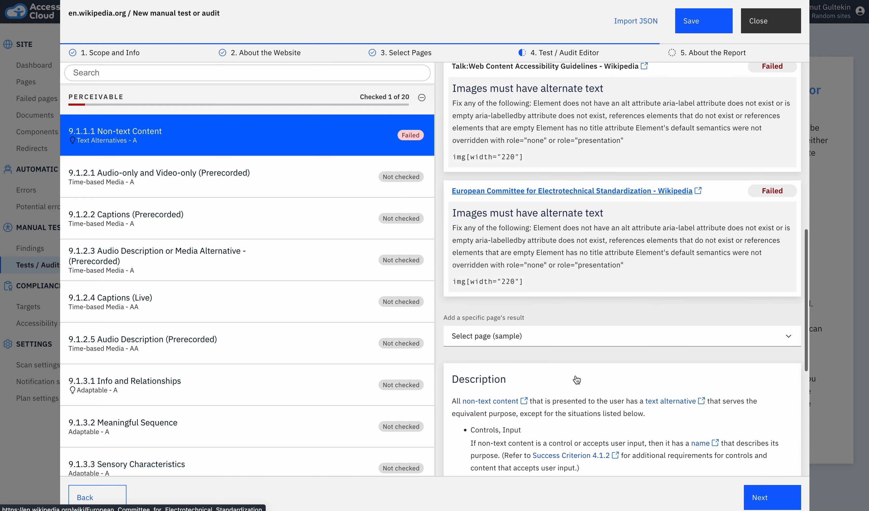
{"action": "scroll", "coordinate": [549, 213], "scroll_direction": "up", "scroll_amount": 13}
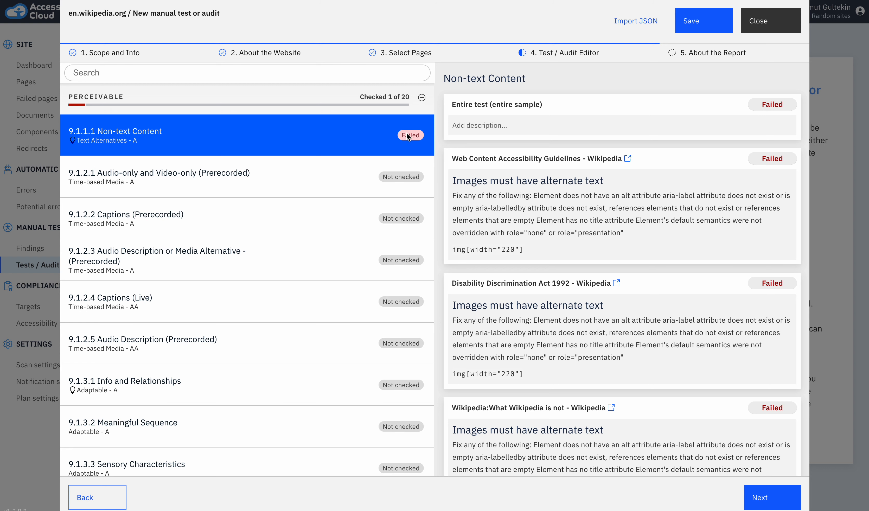
- Mark criterion 9.1.2.1 Audio-only and Video-only (Prerecorded) as Failed for the entire sample
{"action": "left_click", "coordinate": [230, 190]}
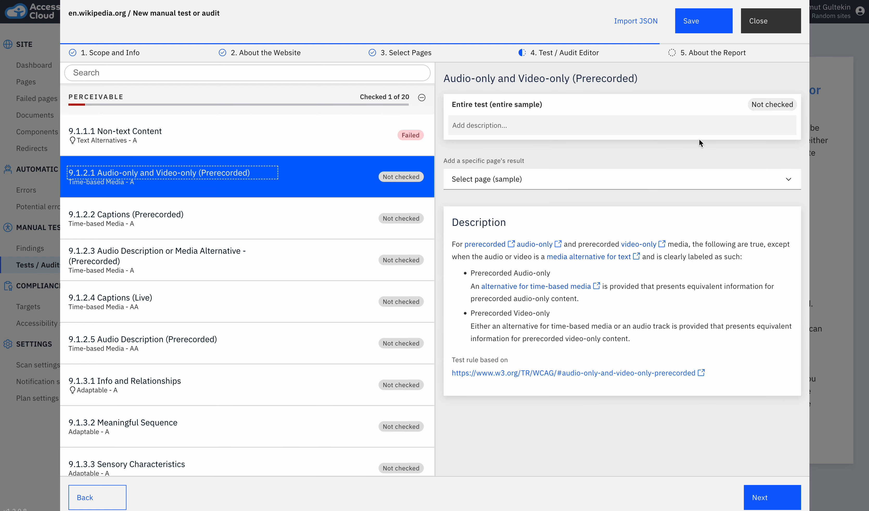
{"action": "left_click", "coordinate": [778, 106]}
{"action": "left_click", "coordinate": [784, 135]}
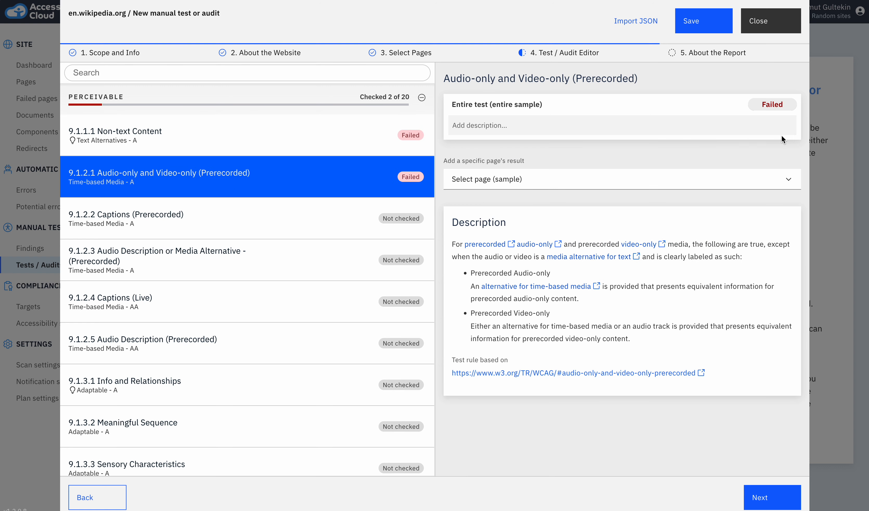
- Mark criteria 9.1.2.2 Captions (Prerecorded) and 9.1.2.3 Audio Description or Media Alternative (Prerecorded) as Passed for the entire sample
{"action": "left_click", "coordinate": [424, 205]}
{"action": "left_click", "coordinate": [754, 106]}
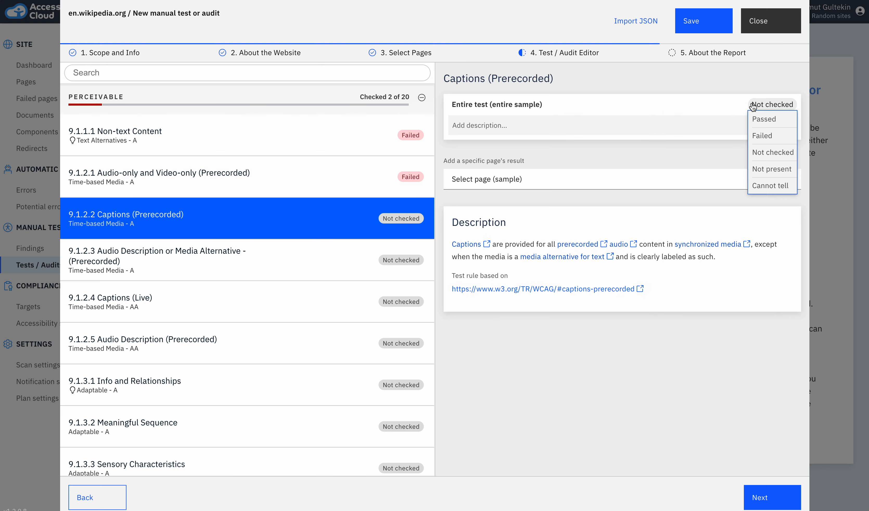
{"action": "left_click", "coordinate": [760, 119]}
{"action": "left_click", "coordinate": [375, 252]}
{"action": "left_click", "coordinate": [773, 105]}
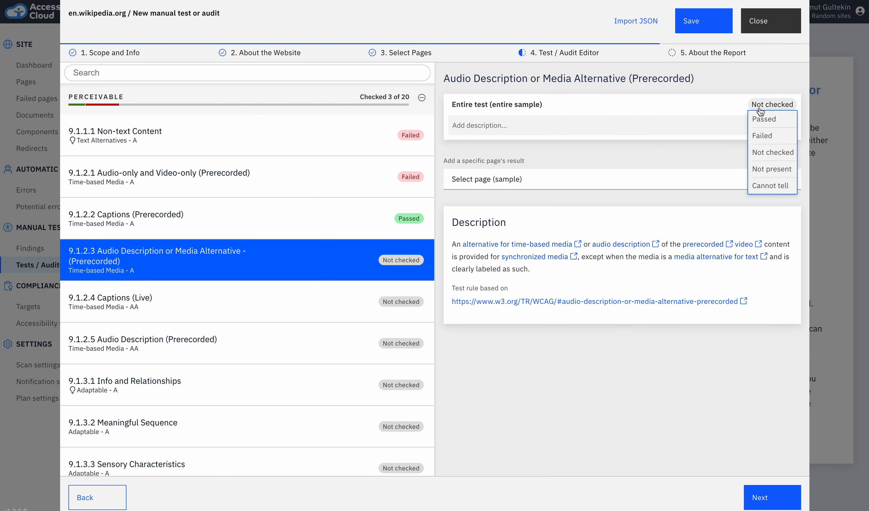
{"action": "left_click", "coordinate": [759, 121]}
- Apply the automatic test results to criterion 9.1.3.1 Info and Relationships, with all automated findings included
{"action": "scroll", "coordinate": [276, 328], "scroll_direction": "down", "scroll_amount": 3}
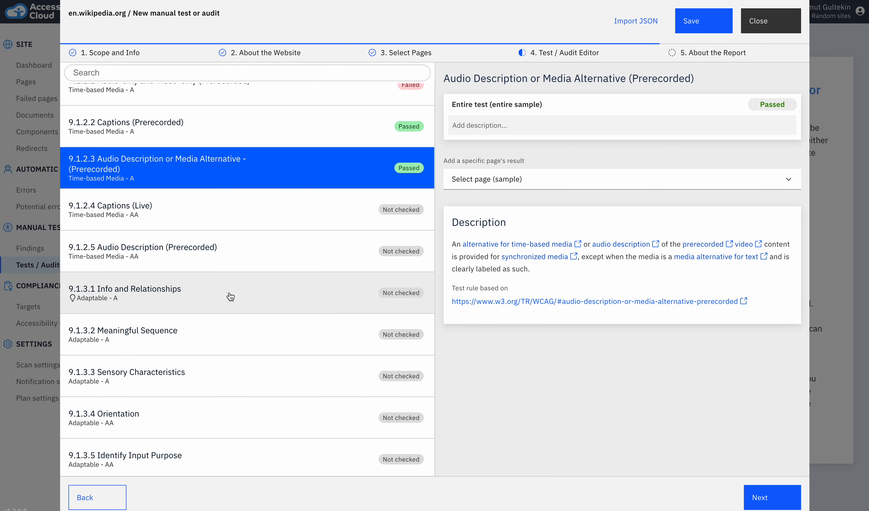
{"action": "left_click", "coordinate": [75, 301]}
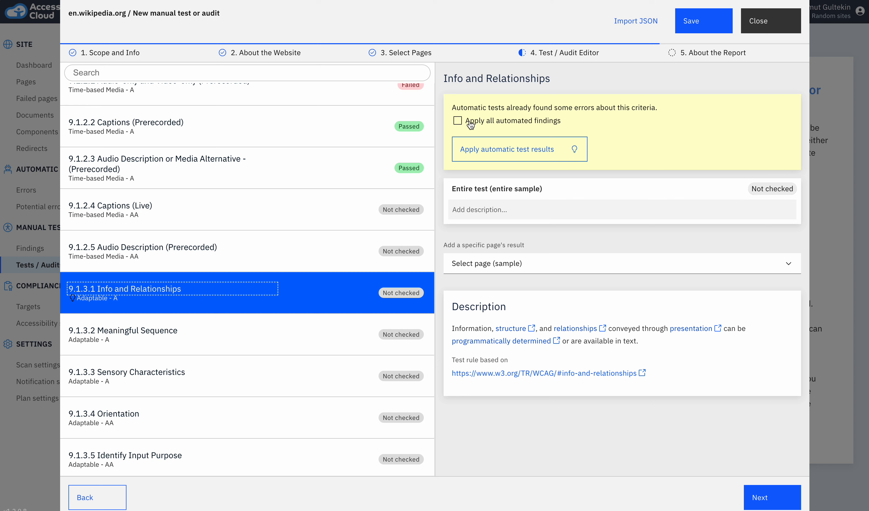
{"action": "left_click", "coordinate": [460, 121]}
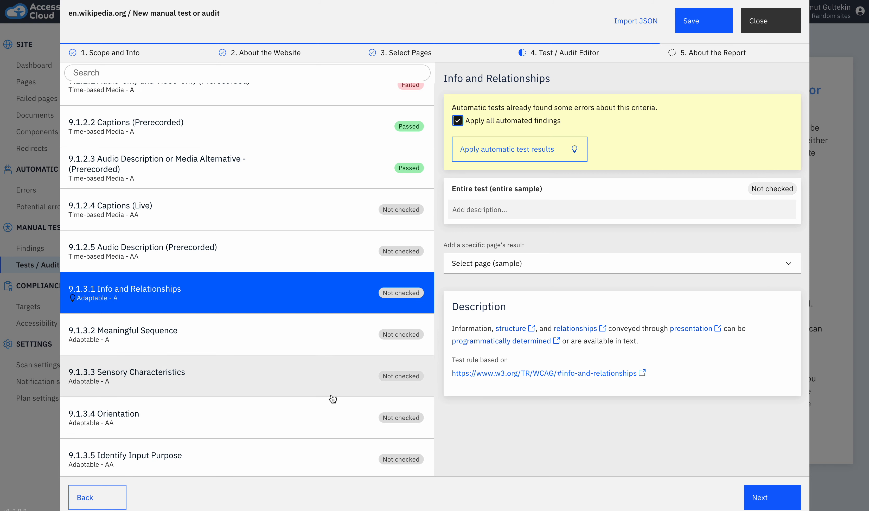
{"action": "left_click", "coordinate": [488, 153]}
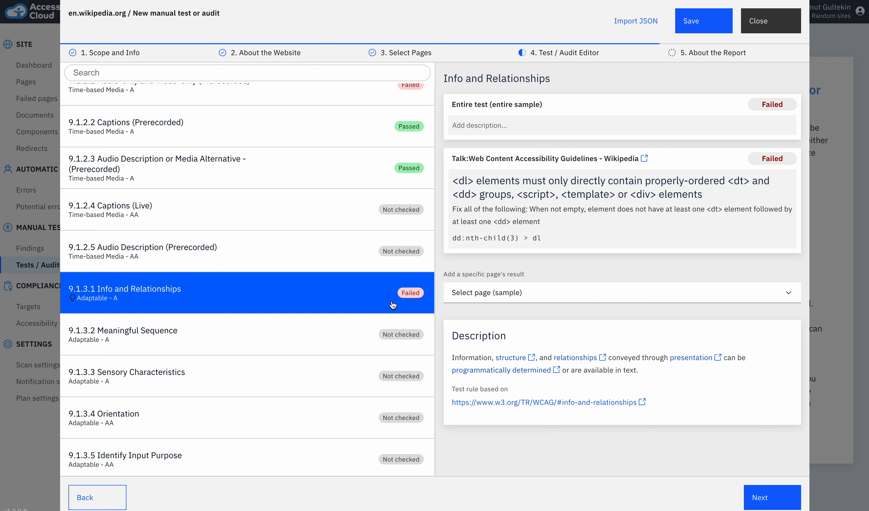
- Review the automated findings recorded for each sample page under criterion 9.1.4.3 Contrast (Minimum)
{"action": "scroll", "coordinate": [391, 307], "scroll_direction": "down", "scroll_amount": 10}
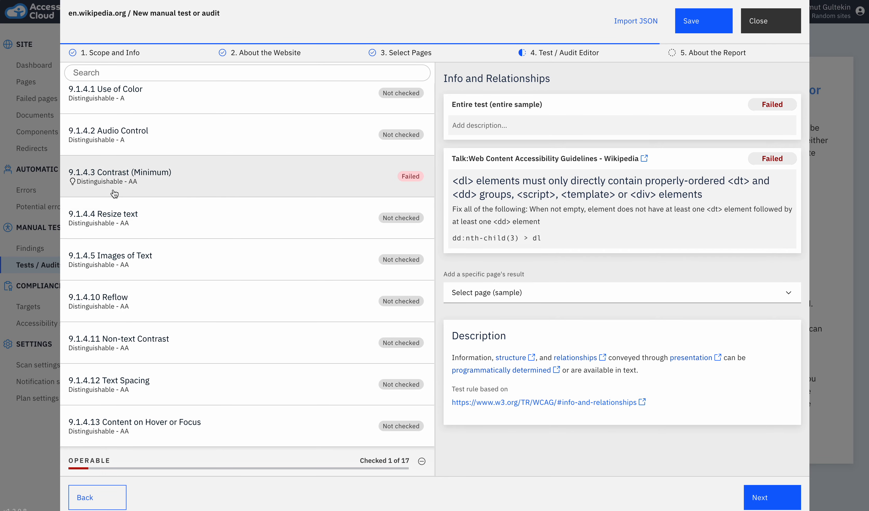
{"action": "left_click", "coordinate": [128, 184]}
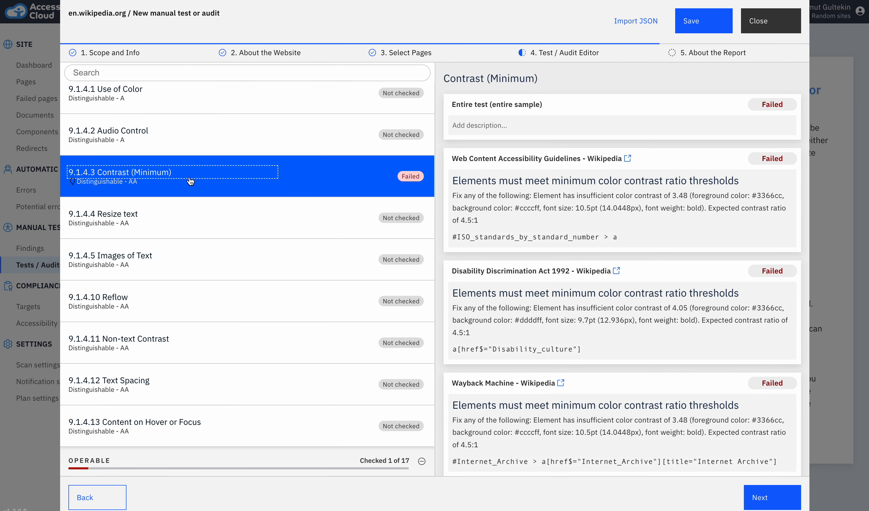
{"action": "scroll", "coordinate": [174, 166], "scroll_direction": "up", "scroll_amount": 5}
{"action": "scroll", "coordinate": [174, 166], "scroll_direction": "up", "scroll_amount": 4}
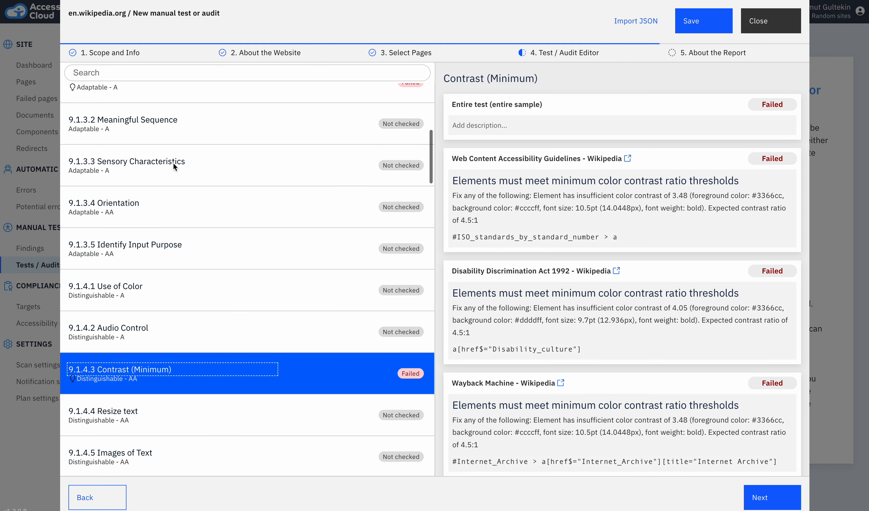
- Remove the Talk:Web Content Accessibility Guidelines page result from criterion 9.1.3.1 Info and Relationships
{"action": "left_click", "coordinate": [175, 167]}
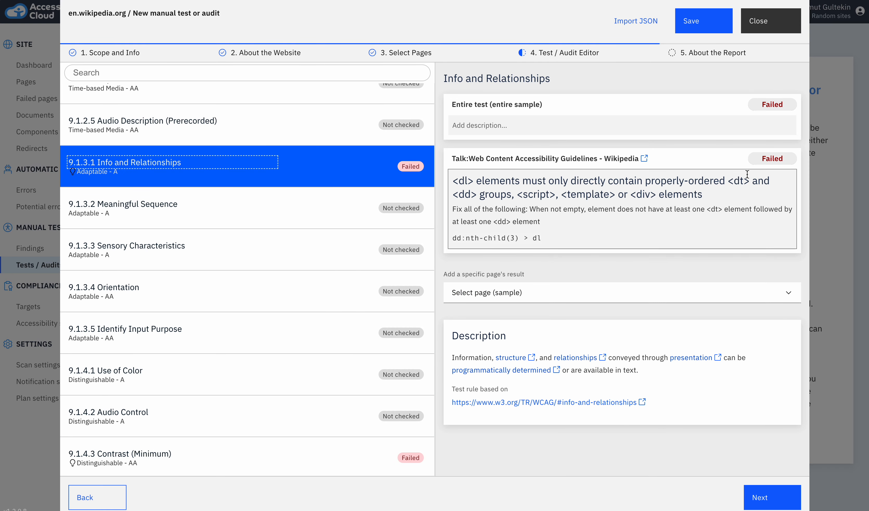
{"action": "left_click", "coordinate": [770, 159]}
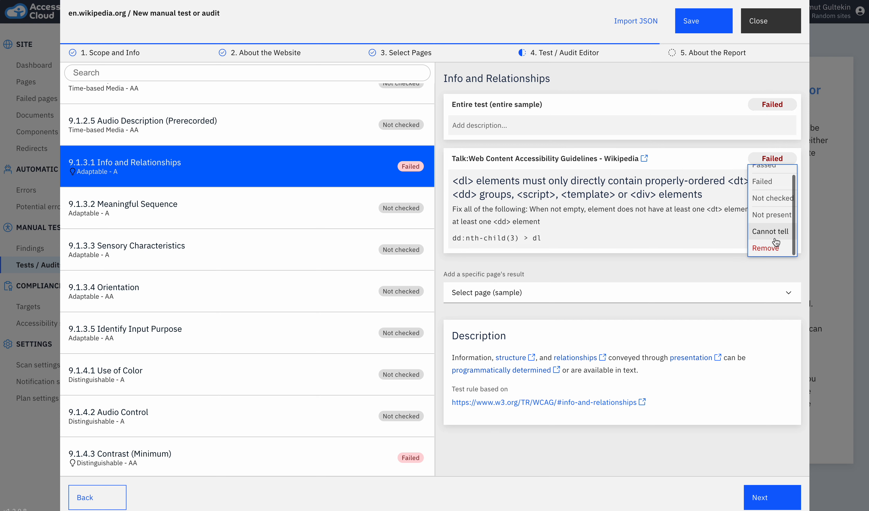
{"action": "left_click", "coordinate": [771, 250]}
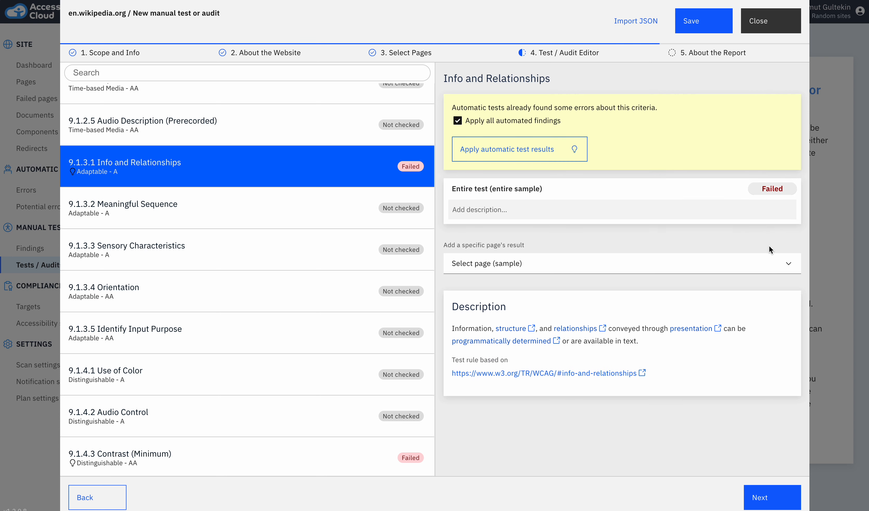
- Mark Info and Relationships as Passed for the entire sample, with the description "I marked this as passed because...." and "passed" in bold
{"action": "left_click", "coordinate": [770, 187]}
{"action": "left_click", "coordinate": [770, 203]}
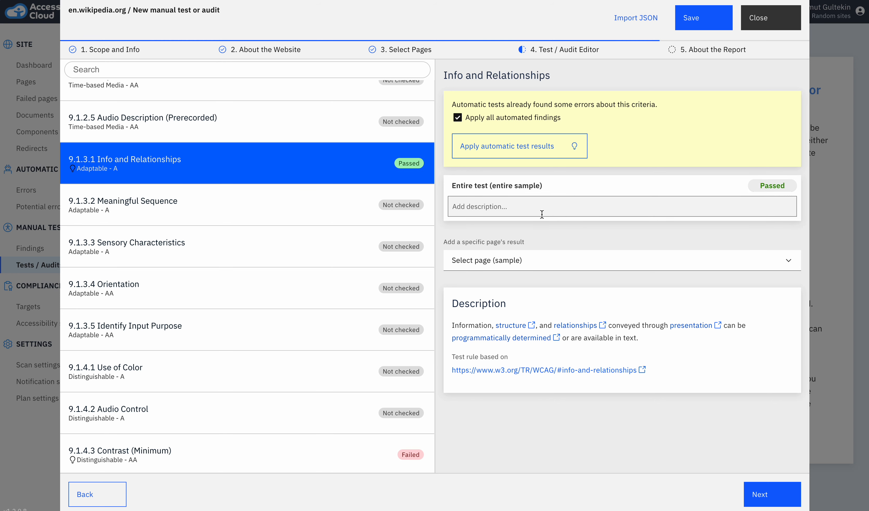
{"action": "left_click", "coordinate": [534, 210]}
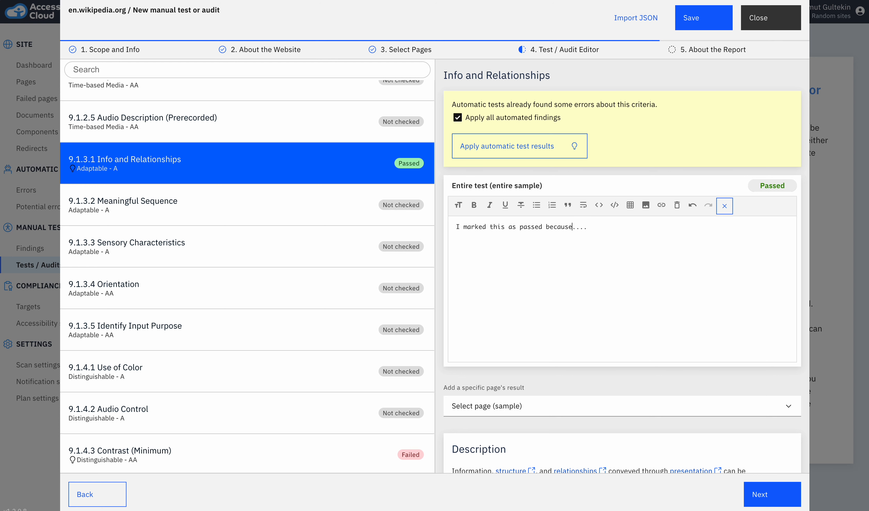
{"action": "double_click", "coordinate": [520, 227]}
{"action": "key", "text": "ctrl+b"}
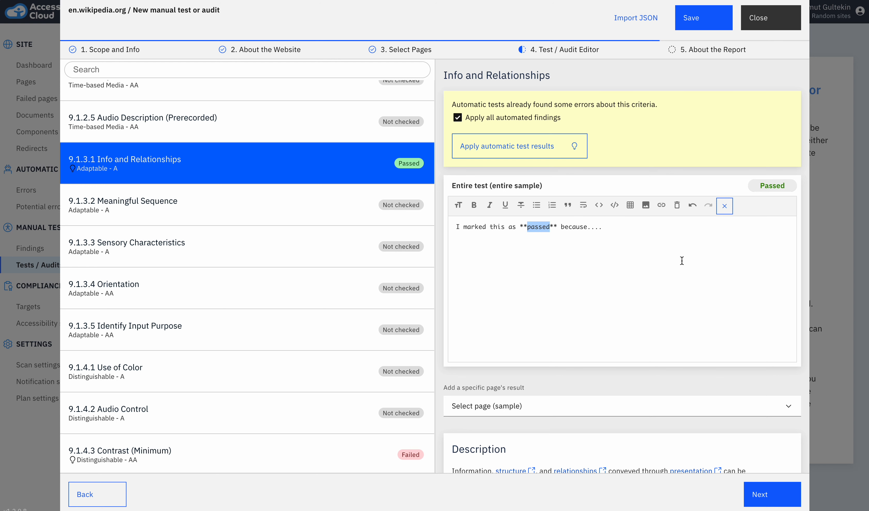
{"action": "left_click", "coordinate": [725, 207]}
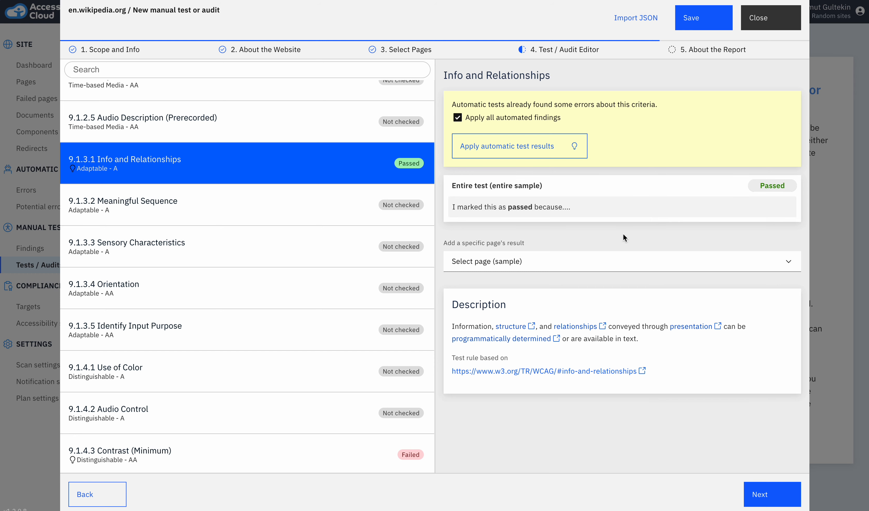
- Paste the copied screenshot below the Web Content Accessibility Guidelines page's finding under criterion 9.1.4.3 Contrast (Minimum)
{"action": "left_click", "coordinate": [208, 453]}
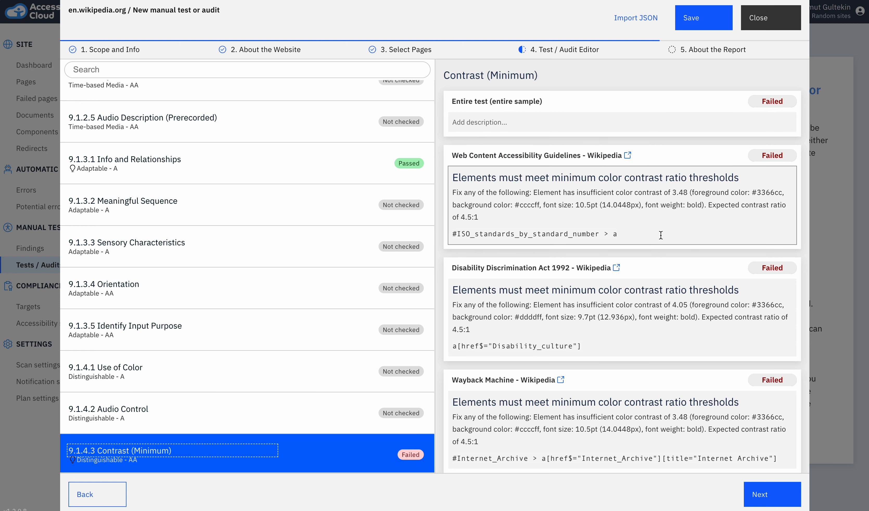
{"action": "left_click", "coordinate": [654, 239]}
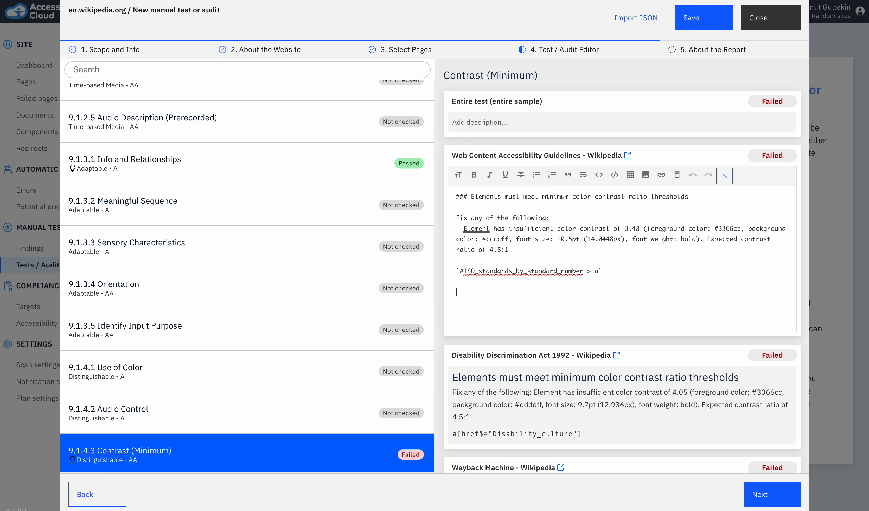
{"action": "key", "text": "ctrl+v"}
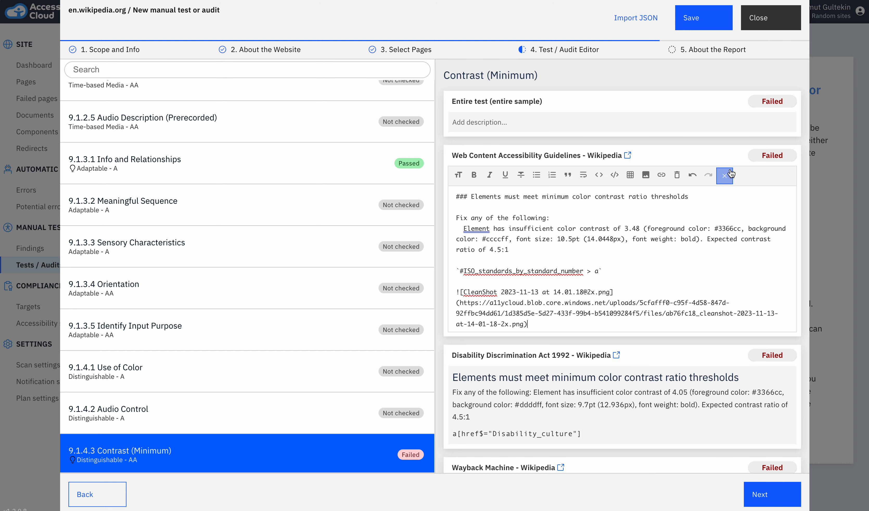
{"action": "left_click", "coordinate": [732, 173]}
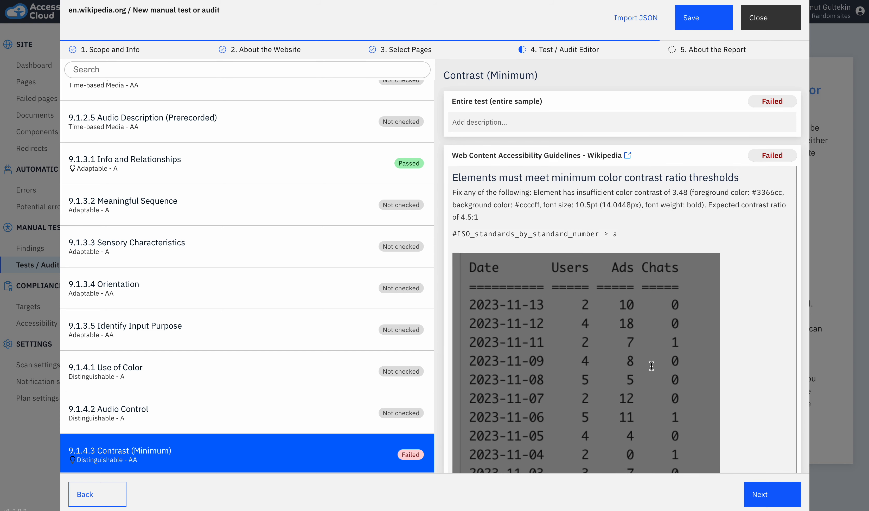
- Examine the pasted screenshot, the other pages' contrast findings and the statuses across the whole criteria list
{"action": "scroll", "coordinate": [652, 367], "scroll_direction": "down", "scroll_amount": 10}
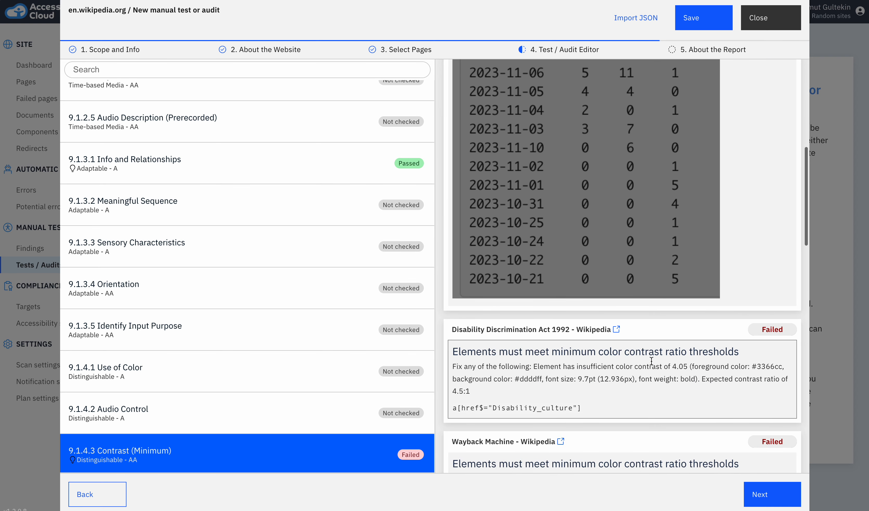
{"action": "scroll", "coordinate": [651, 361], "scroll_direction": "down", "scroll_amount": 2}
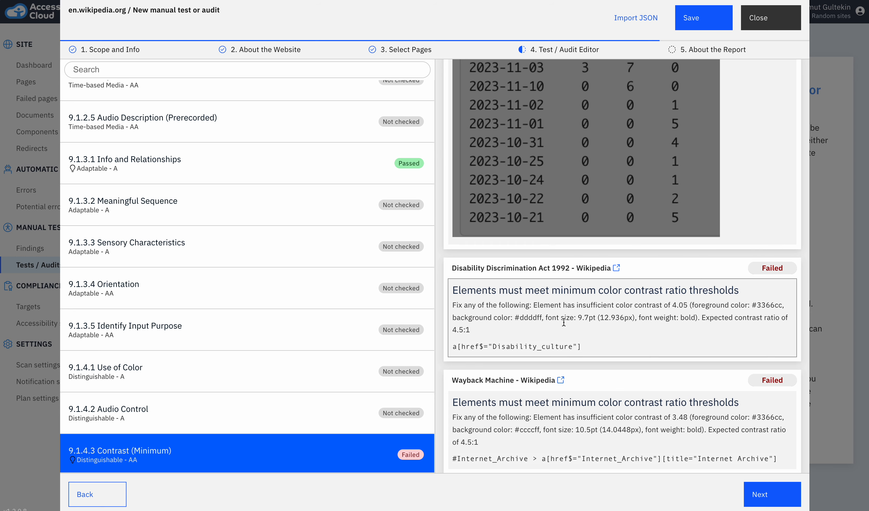
{"action": "scroll", "coordinate": [562, 312], "scroll_direction": "down", "scroll_amount": 6}
{"action": "scroll", "coordinate": [373, 384], "scroll_direction": "down", "scroll_amount": 20}
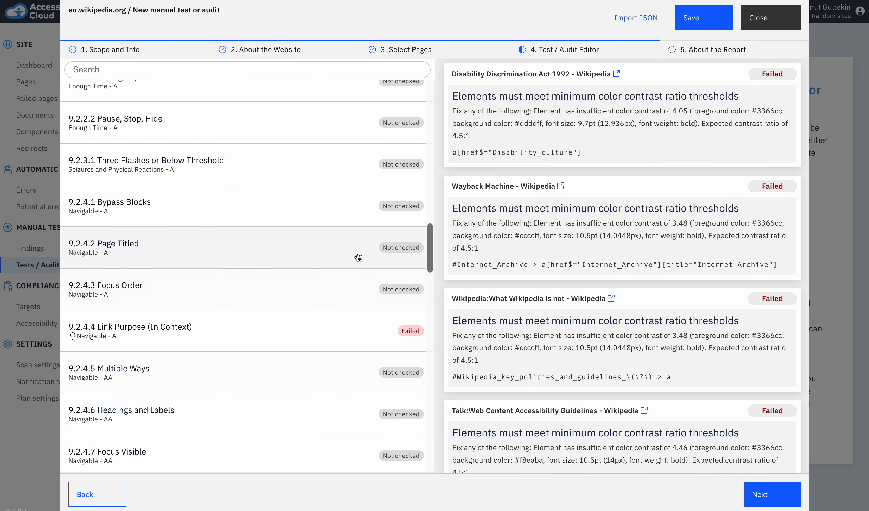
{"action": "scroll", "coordinate": [337, 368], "scroll_direction": "down", "scroll_amount": 2}
{"action": "scroll", "coordinate": [338, 371], "scroll_direction": "down", "scroll_amount": 20}
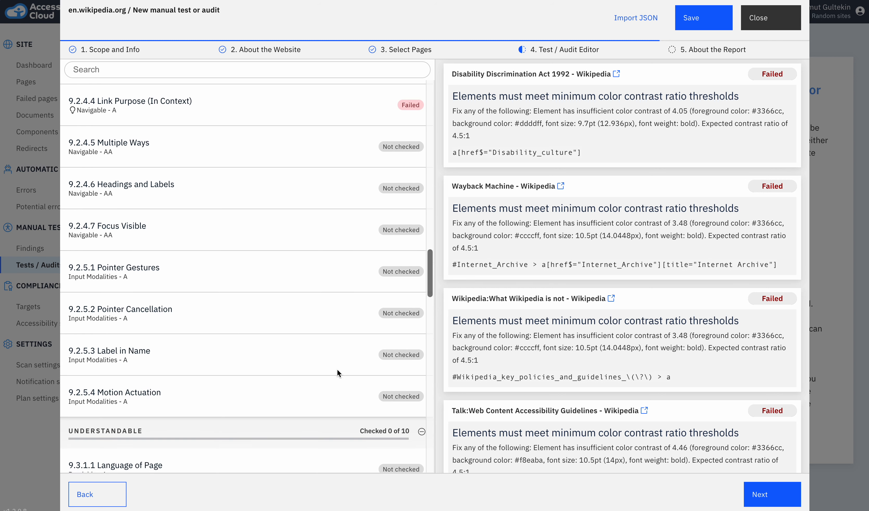
{"action": "scroll", "coordinate": [337, 370], "scroll_direction": "down", "scroll_amount": 15}
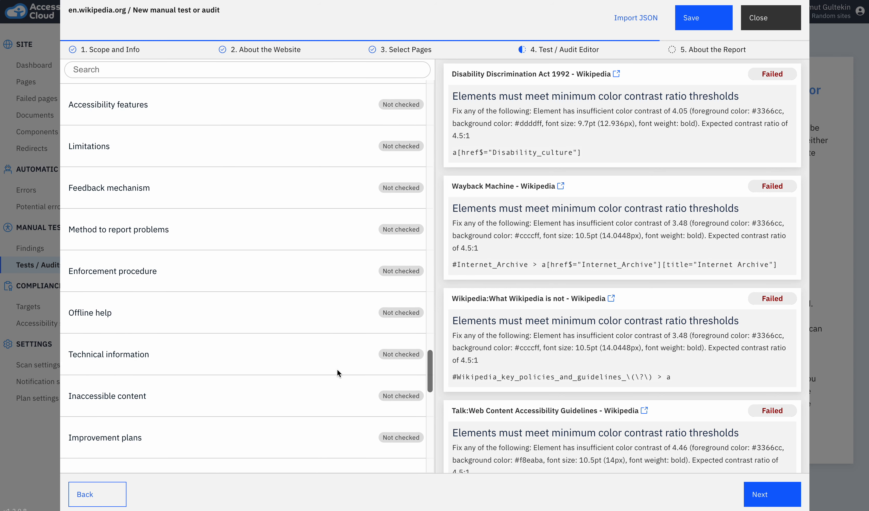
{"action": "scroll", "coordinate": [337, 371], "scroll_direction": "up", "scroll_amount": 20}
{"action": "scroll", "coordinate": [337, 372], "scroll_direction": "up", "scroll_amount": 20}
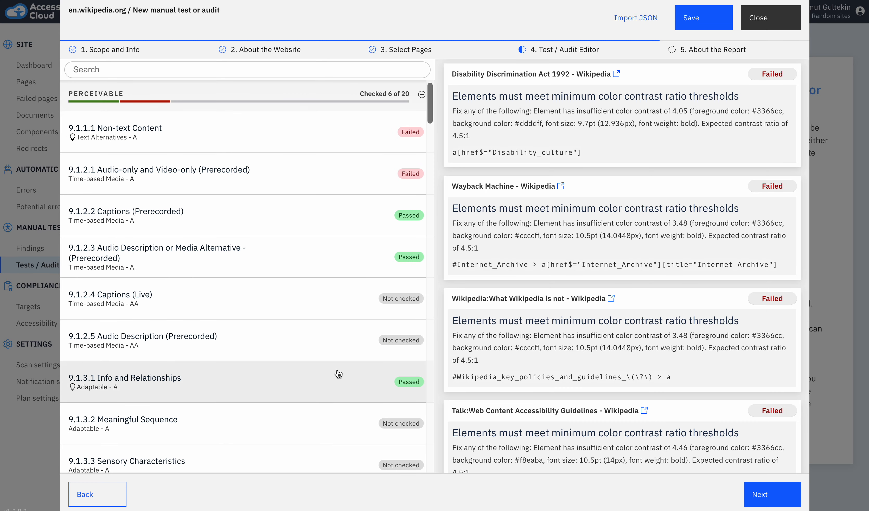
- Save the manual audit and close the audit editor
{"action": "left_click", "coordinate": [700, 23]}
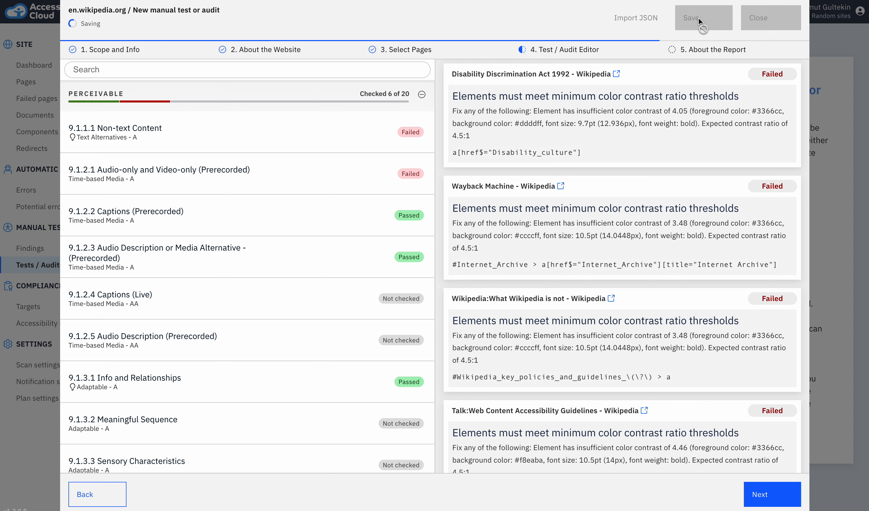
{"action": "left_click", "coordinate": [766, 26]}
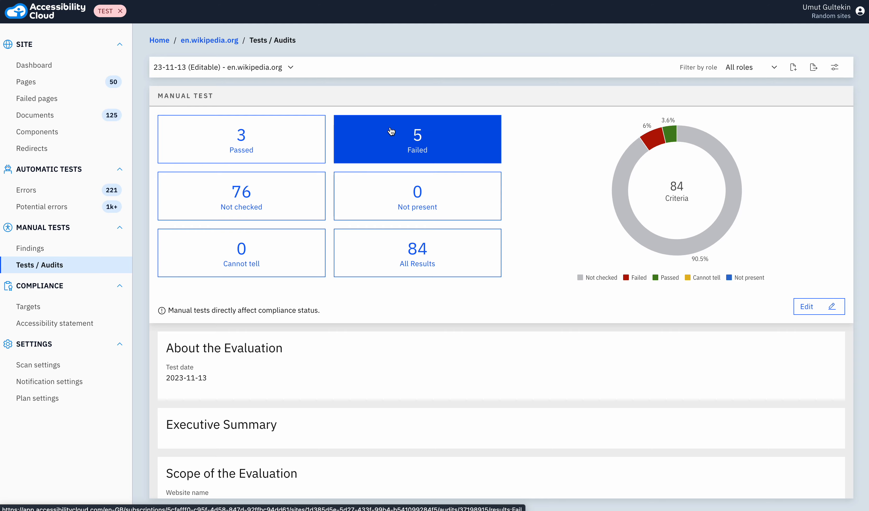
- Review the audit's failed results, including Audio-only and Video-only and Non-text Content, and return to the manual test overview
{"action": "left_click", "coordinate": [418, 116]}
{"action": "left_click", "coordinate": [600, 180]}
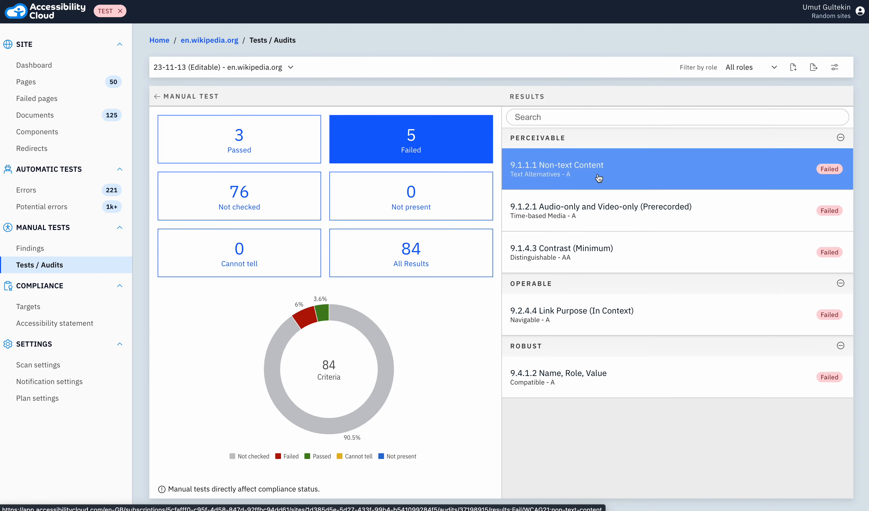
{"action": "left_click", "coordinate": [420, 186]}
{"action": "left_click", "coordinate": [398, 223]}
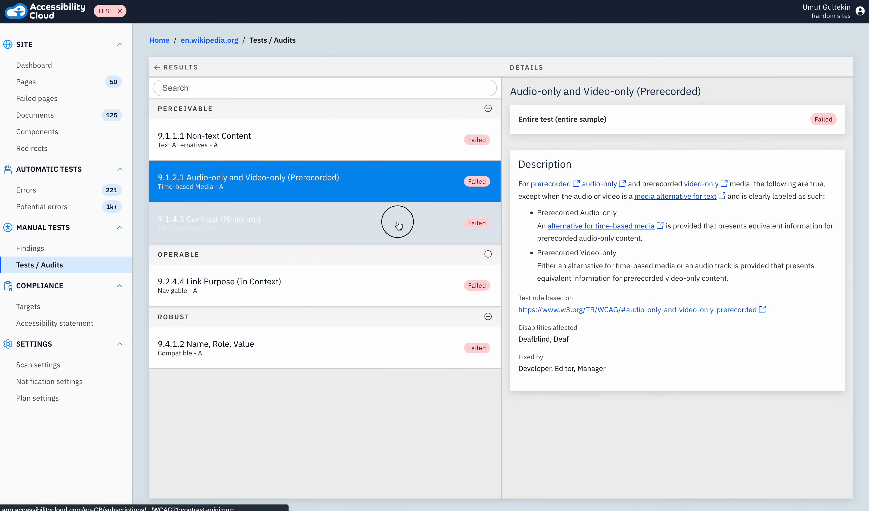
{"action": "left_click", "coordinate": [420, 183]}
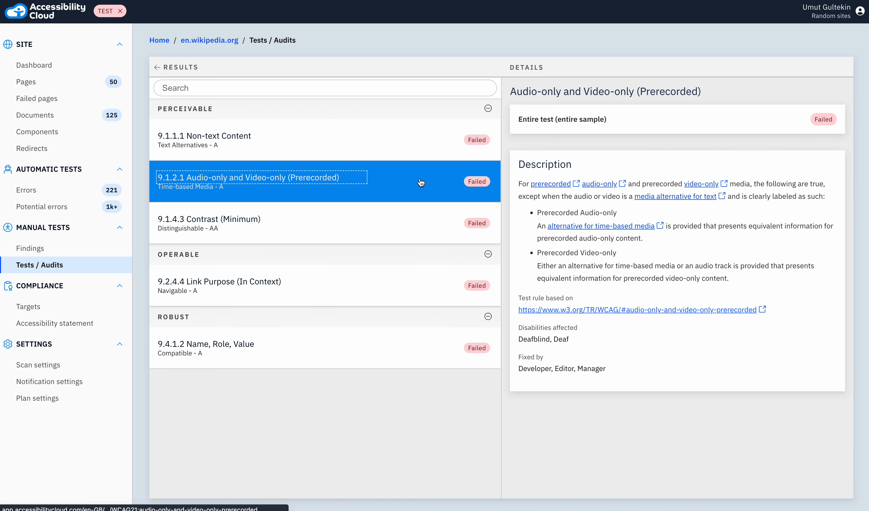
{"action": "left_click", "coordinate": [450, 212]}
{"action": "left_click", "coordinate": [416, 185]}
{"action": "left_click", "coordinate": [363, 139]}
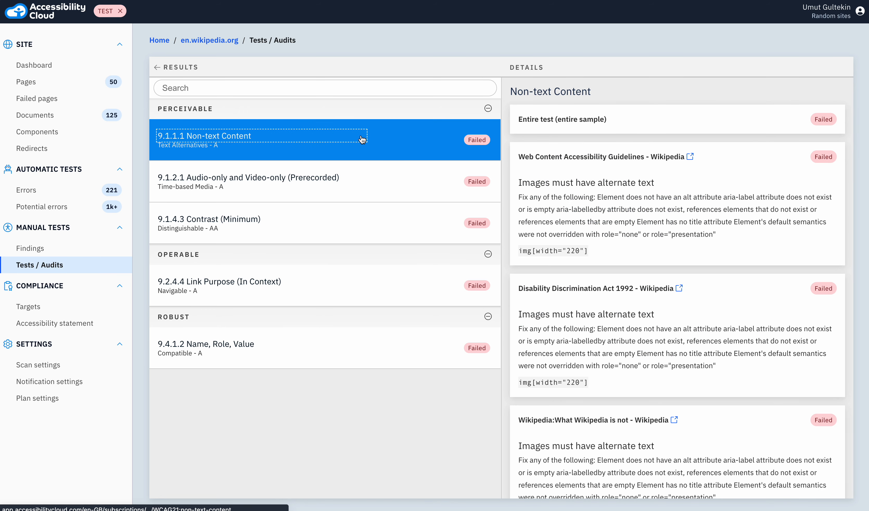
{"action": "left_click", "coordinate": [179, 70]}
{"action": "left_click", "coordinate": [181, 95]}
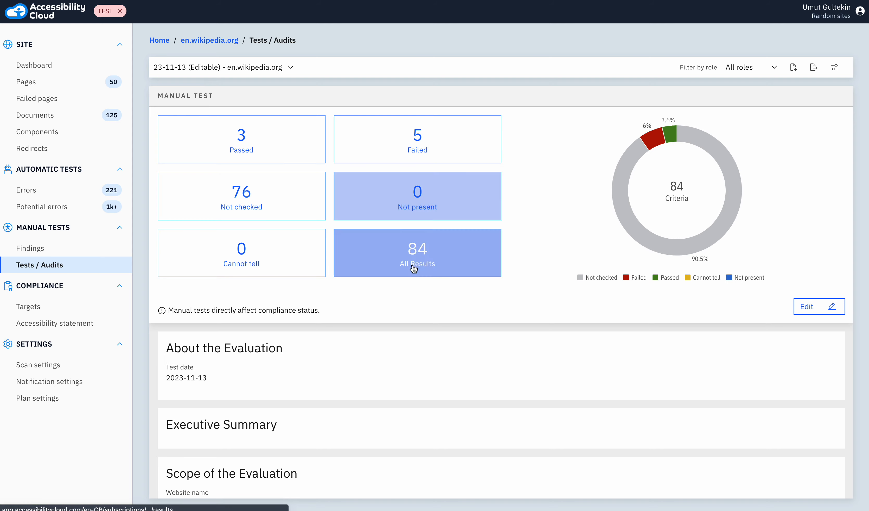
- Review the manual test overview's evaluation scope, sample pages, test type and web technology
{"action": "scroll", "coordinate": [412, 295], "scroll_direction": "down", "scroll_amount": 7}
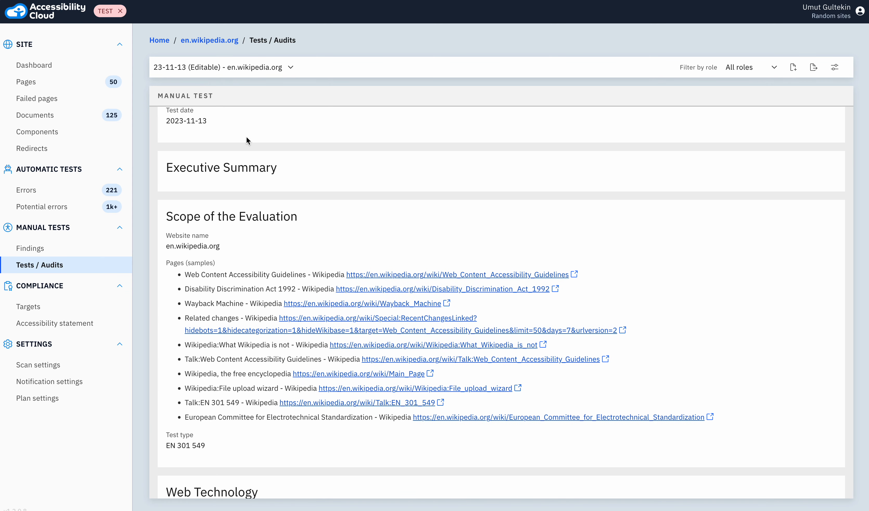
{"action": "scroll", "coordinate": [246, 214], "scroll_direction": "down", "scroll_amount": 1}
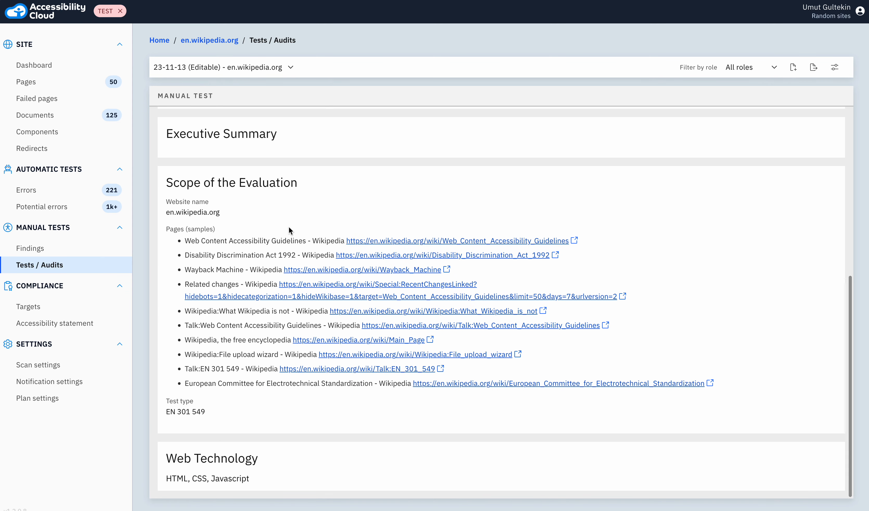
{"action": "scroll", "coordinate": [291, 336], "scroll_direction": "up", "scroll_amount": 8}
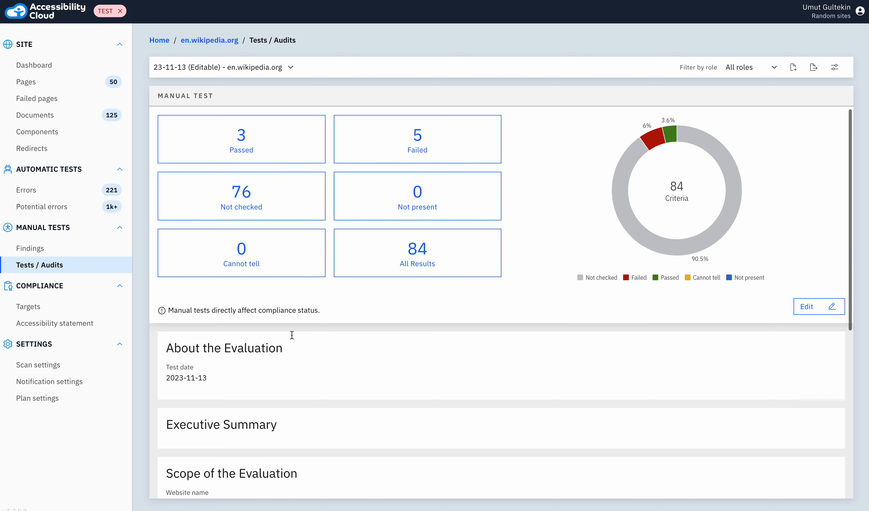
- Filter the manual test results by the UI Designer role and restore the filter to All roles
{"action": "left_click", "coordinate": [752, 67]}
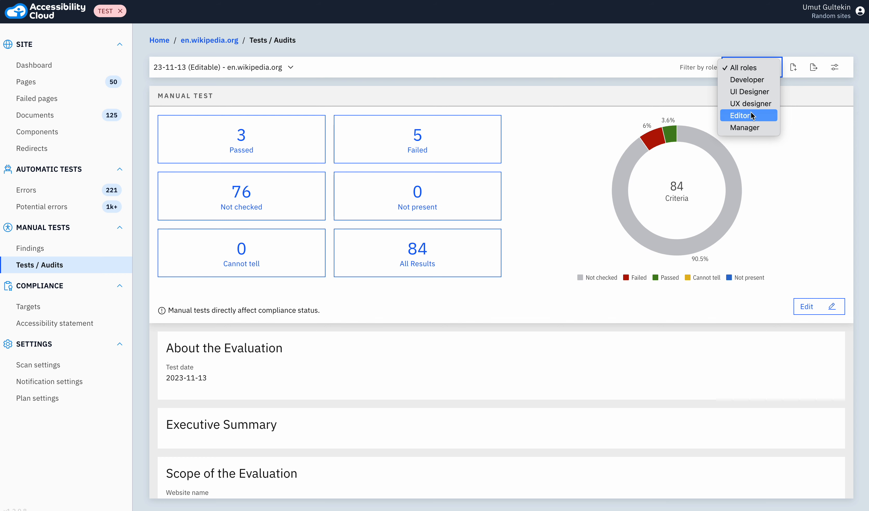
{"action": "left_click", "coordinate": [753, 94]}
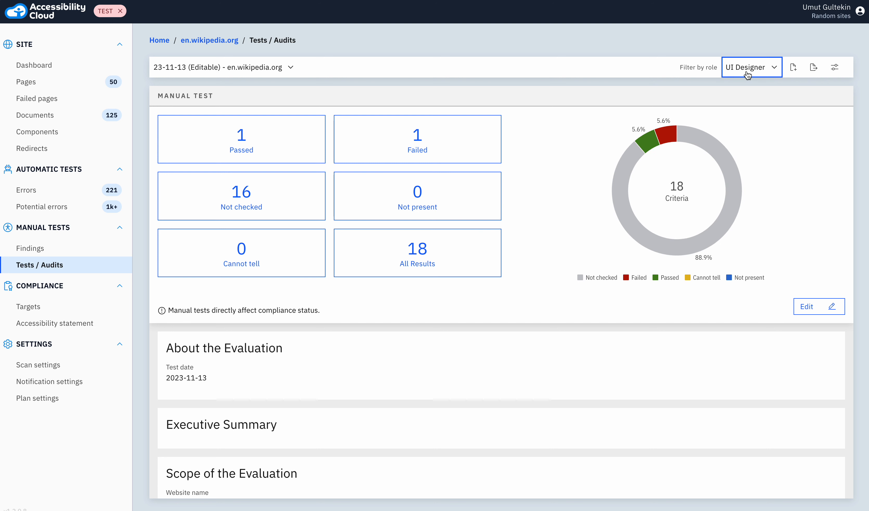
{"action": "left_click", "coordinate": [445, 138]}
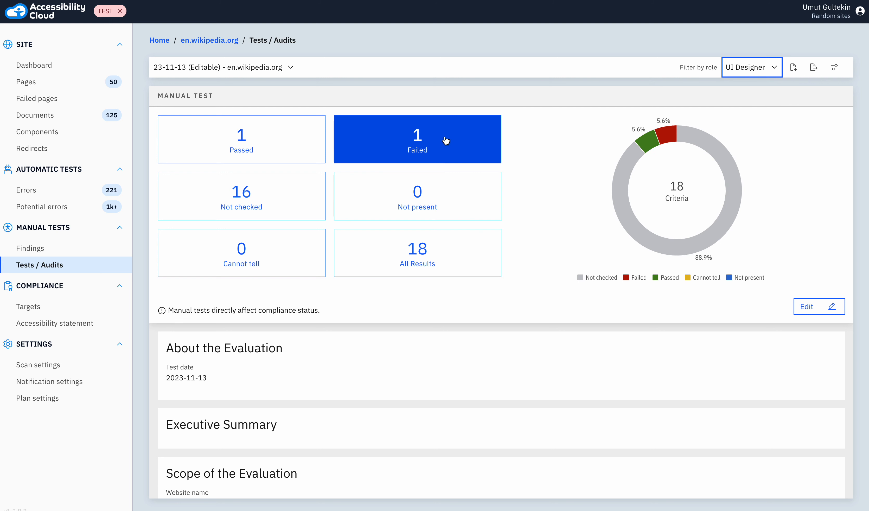
{"action": "left_click", "coordinate": [751, 67]}
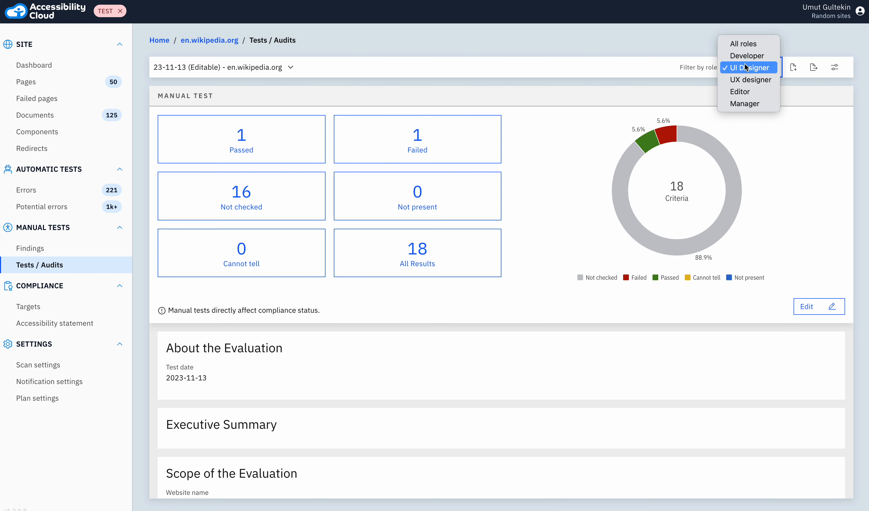
{"action": "left_click", "coordinate": [741, 41]}
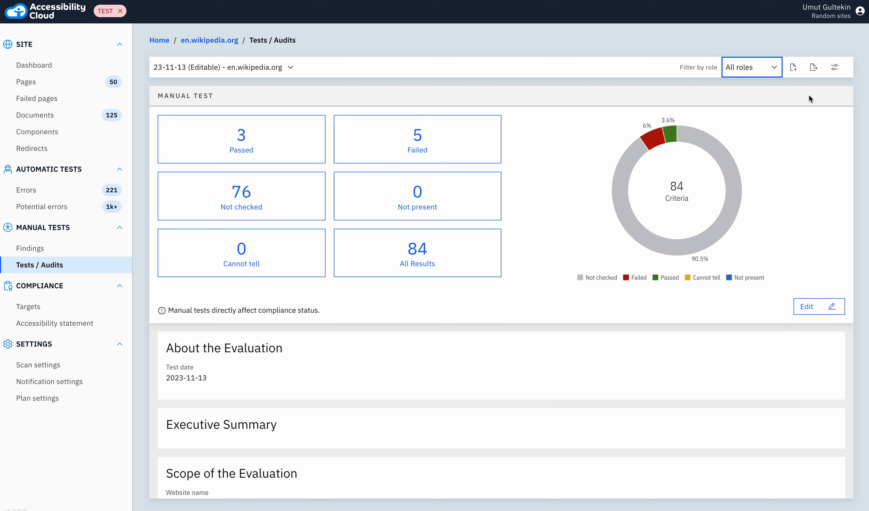
- Look over the audit's export formats and examine the en.wikipedia.org report's summary, scope and results in the WCAG-EM Report Tool
{"action": "left_click", "coordinate": [814, 68]}
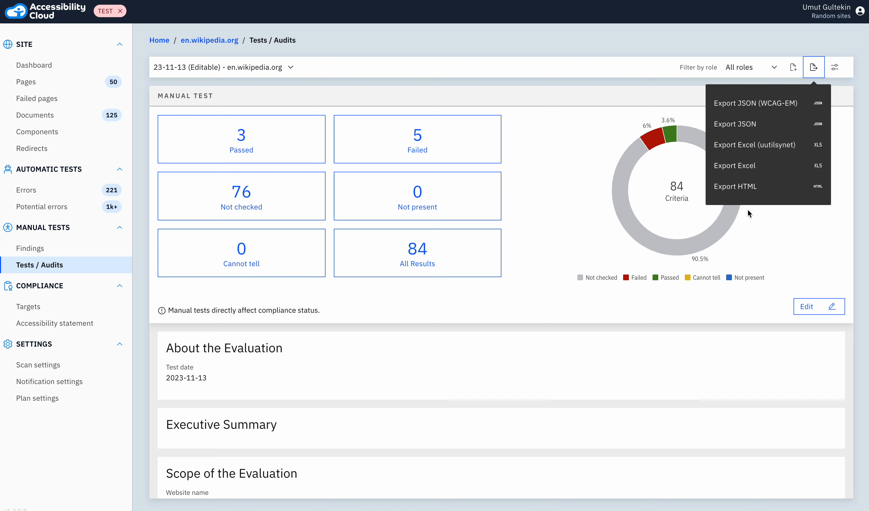
{"action": "left_click", "coordinate": [744, 338]}
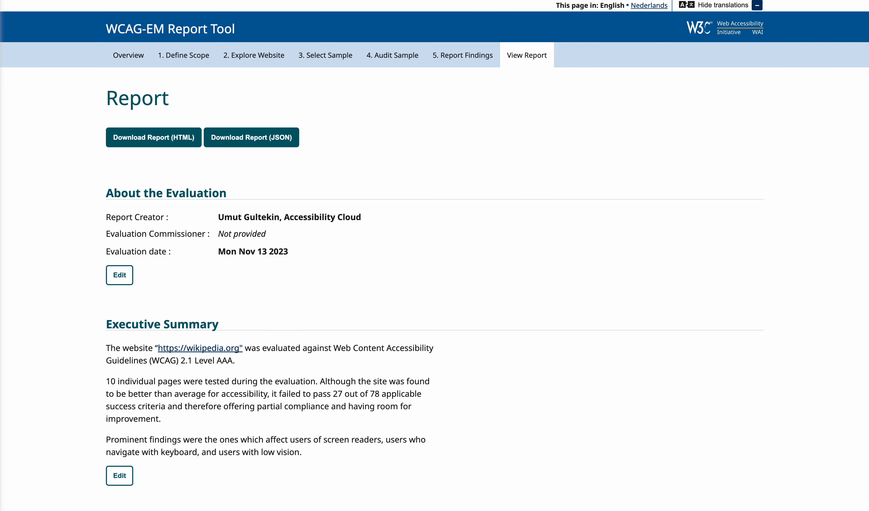
{"action": "scroll", "coordinate": [307, 235], "scroll_direction": "down", "scroll_amount": 5}
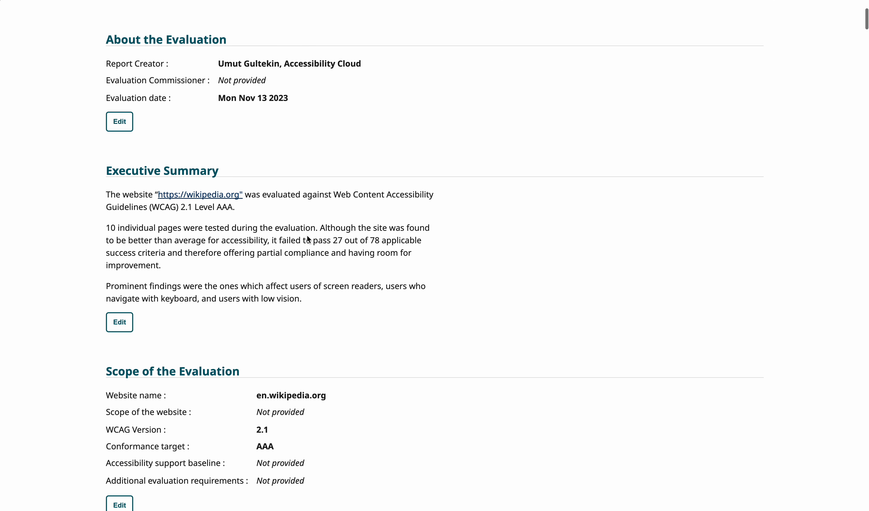
{"action": "scroll", "coordinate": [322, 367], "scroll_direction": "down", "scroll_amount": 7}
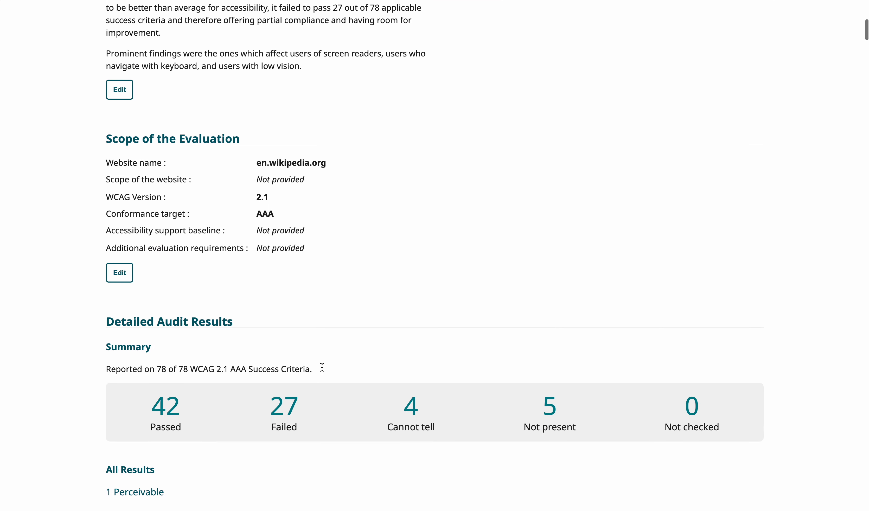
{"action": "scroll", "coordinate": [307, 384], "scroll_direction": "up", "scroll_amount": 12}
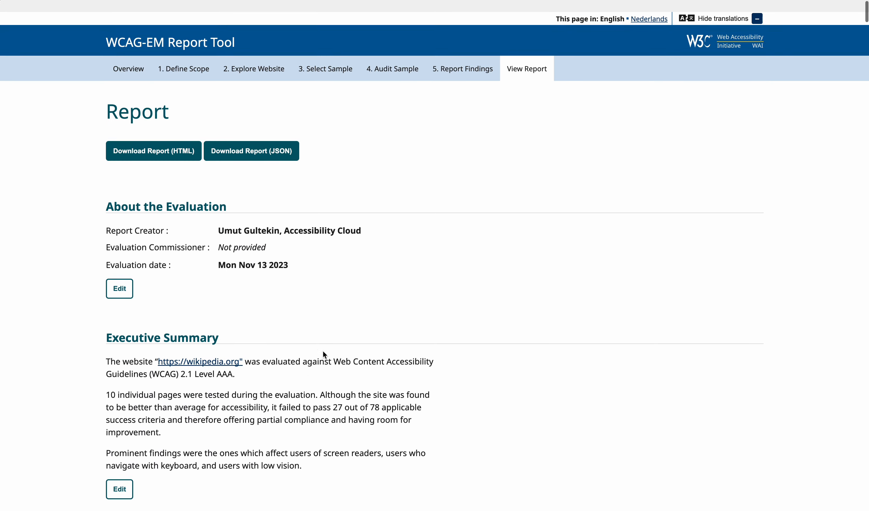
- Check the structured sample web pages under Step 3 of the WCAG-EM evaluation and return to the report view
{"action": "left_click", "coordinate": [316, 56]}
{"action": "scroll", "coordinate": [378, 215], "scroll_direction": "down", "scroll_amount": 15}
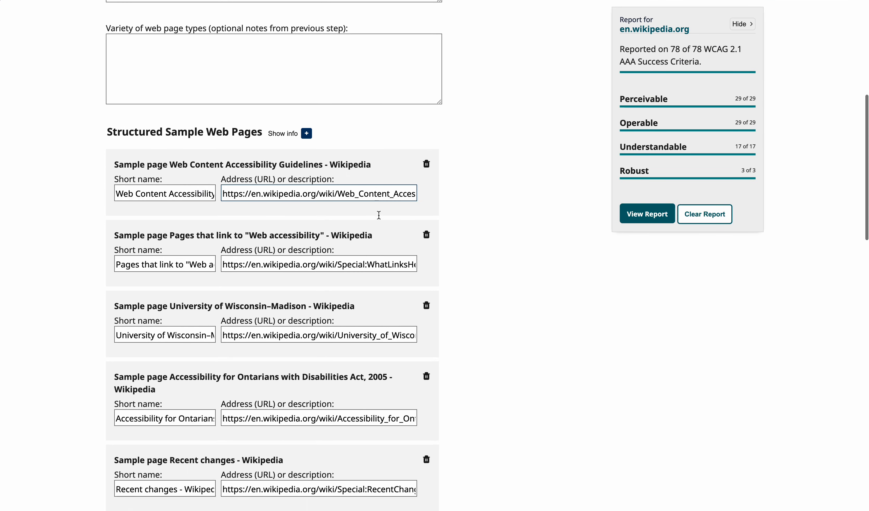
{"action": "scroll", "coordinate": [378, 214], "scroll_direction": "up", "scroll_amount": 15}
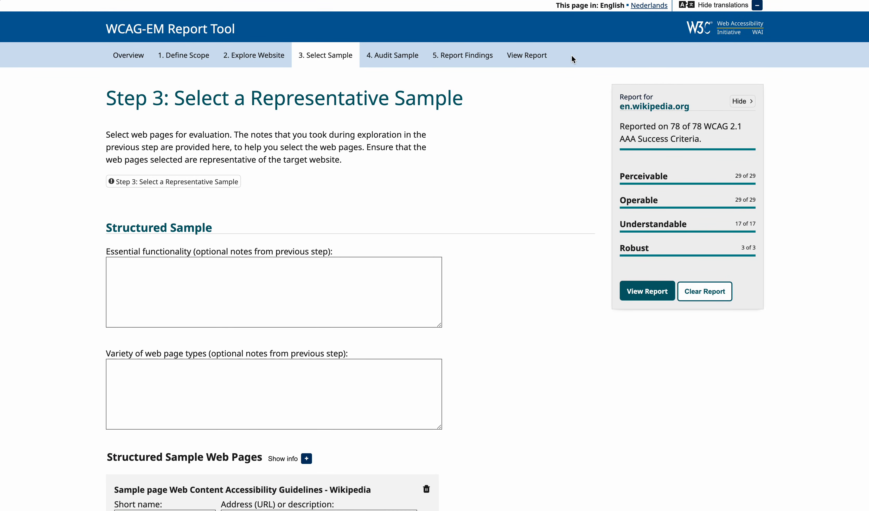
{"action": "left_click", "coordinate": [537, 58]}
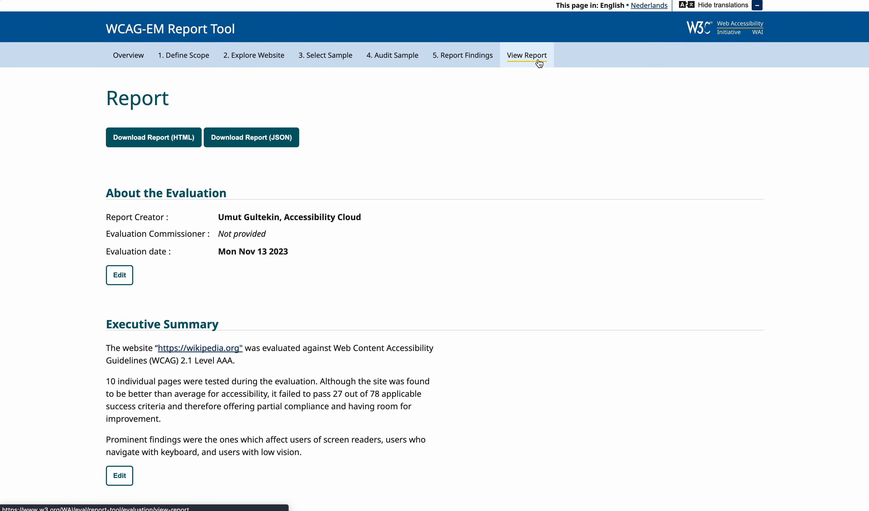
- Download the WCAG-EM report as JSON, switch back to Accessibility Cloud and look at the manual test display options
{"action": "left_click", "coordinate": [262, 138]}
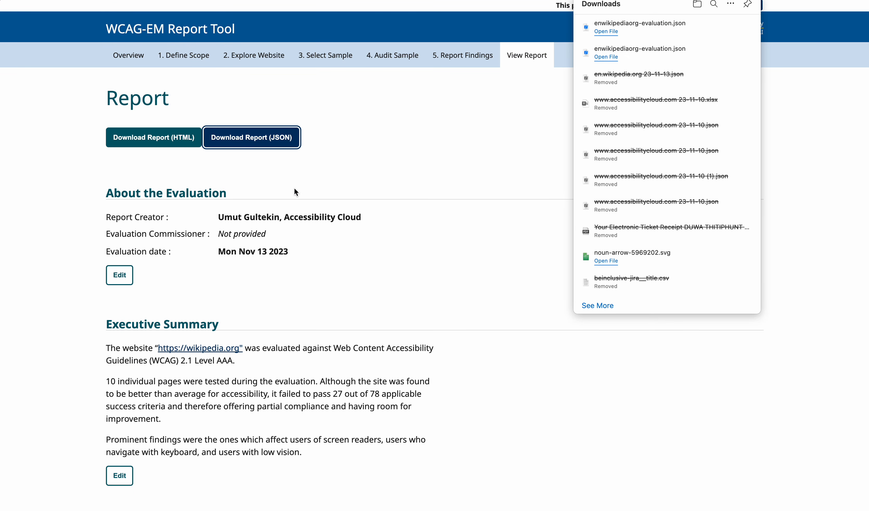
{"action": "left_click", "coordinate": [35, 122]}
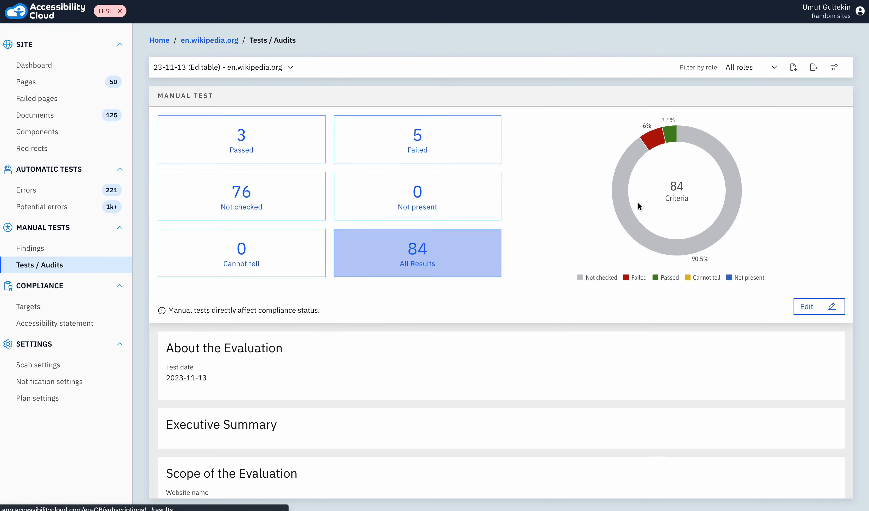
{"action": "left_click", "coordinate": [835, 68]}
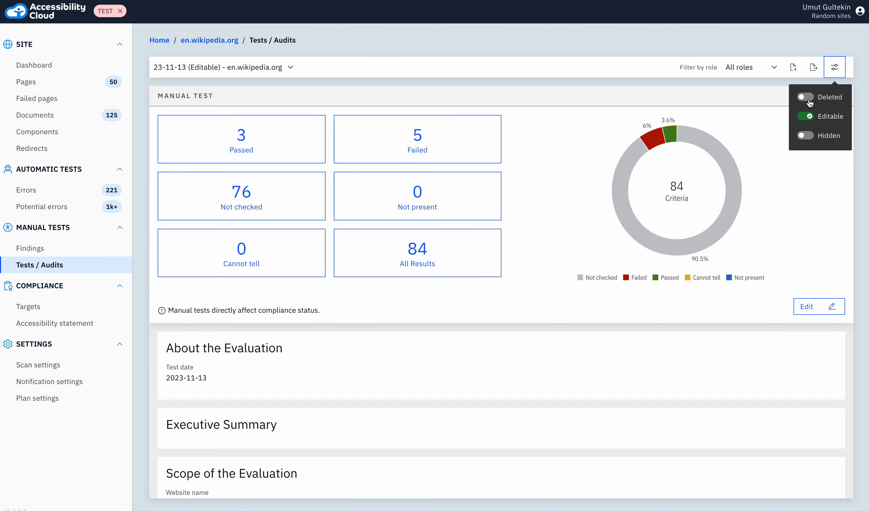
{"action": "left_click", "coordinate": [723, 96]}
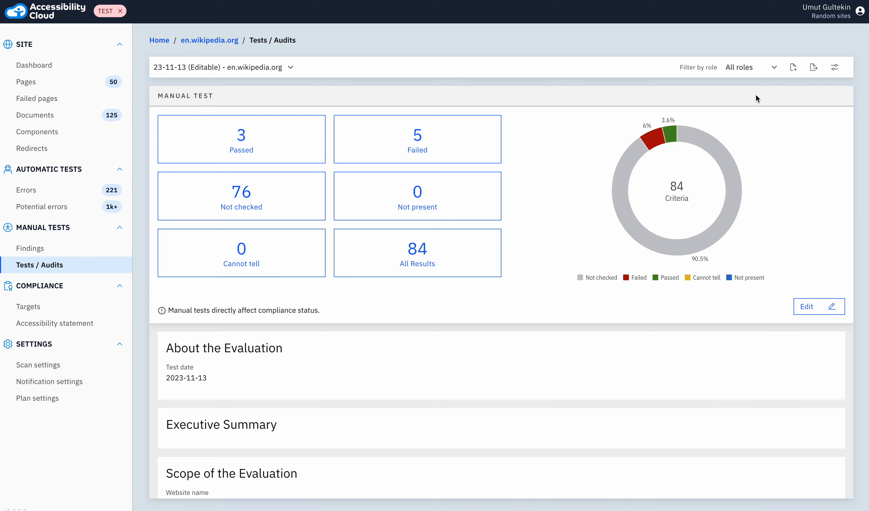
- Start a new empty manual test for en.wikipedia.org and import enwikipediaorg-evaluation.json from Downloads into it
{"action": "left_click", "coordinate": [792, 68]}
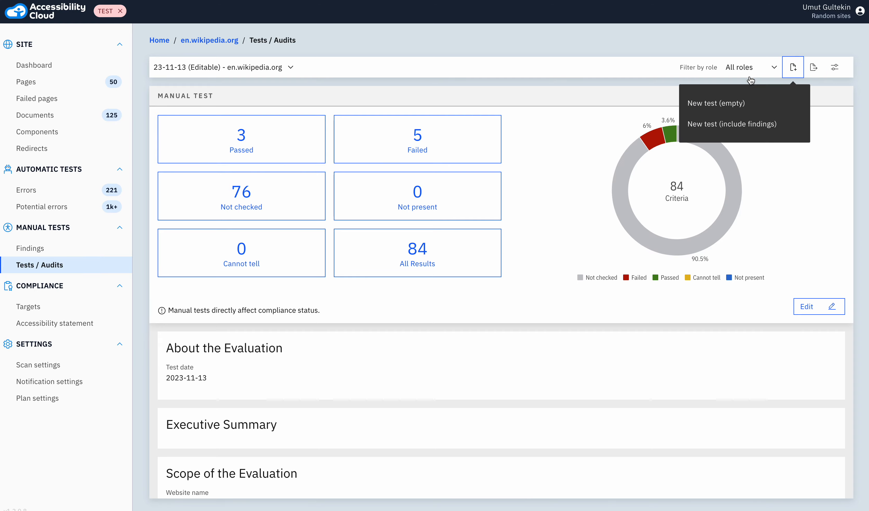
{"action": "left_click", "coordinate": [726, 104]}
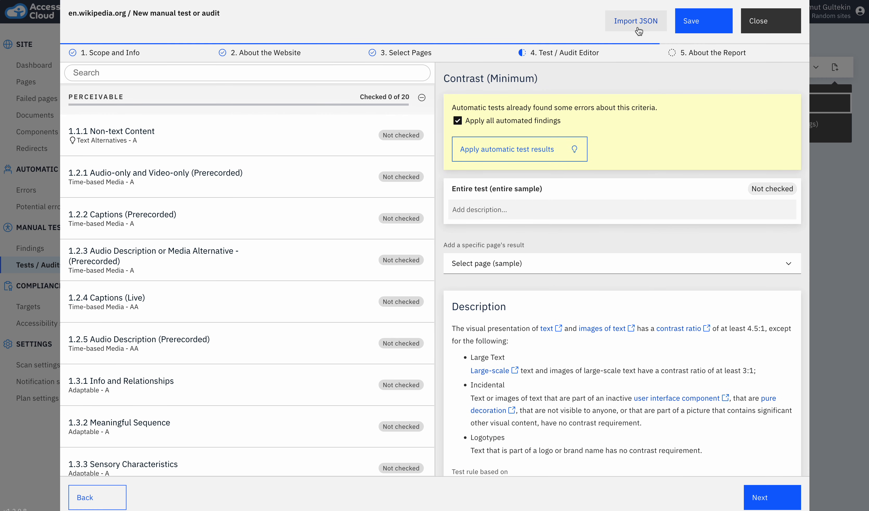
{"action": "left_click", "coordinate": [628, 26]}
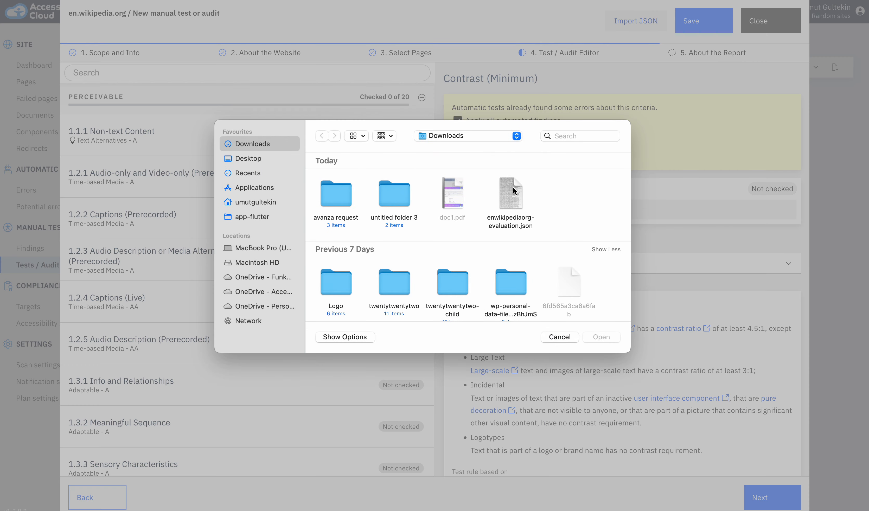
{"action": "left_click", "coordinate": [514, 191]}
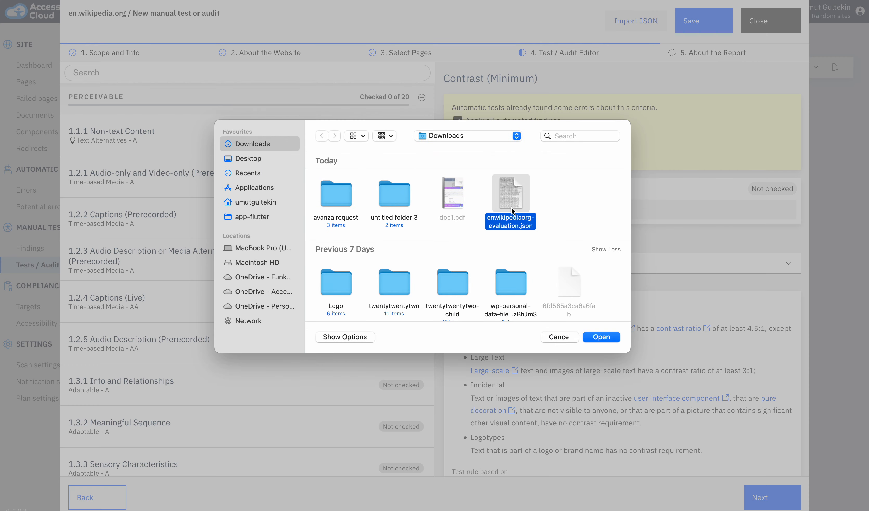
{"action": "double_click", "coordinate": [521, 228]}
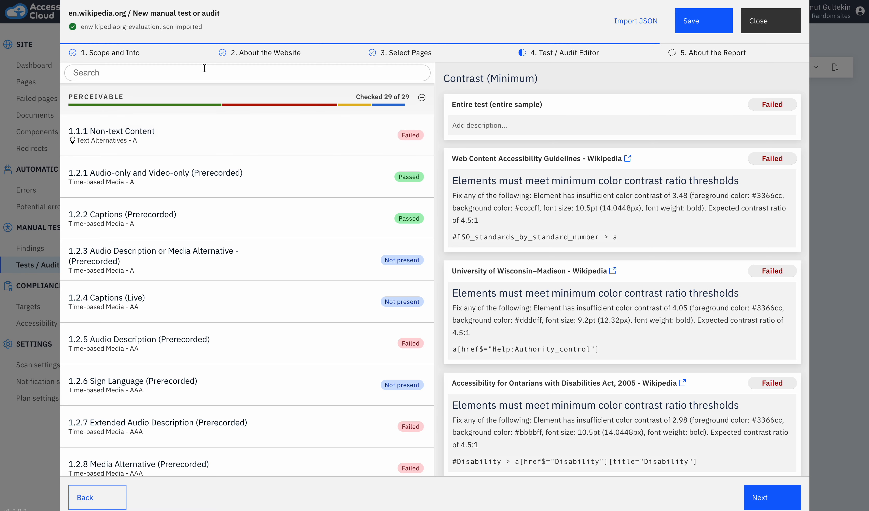
- Examine the imported test's selected sample pages and the statuses across its criteria list
{"action": "left_click", "coordinate": [390, 54]}
{"action": "scroll", "coordinate": [347, 199], "scroll_direction": "down", "scroll_amount": 10}
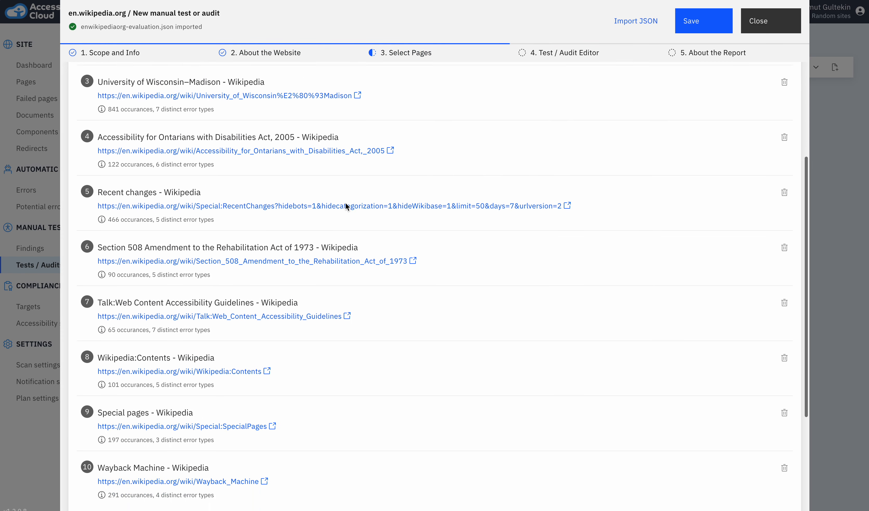
{"action": "scroll", "coordinate": [345, 208], "scroll_direction": "up", "scroll_amount": 10}
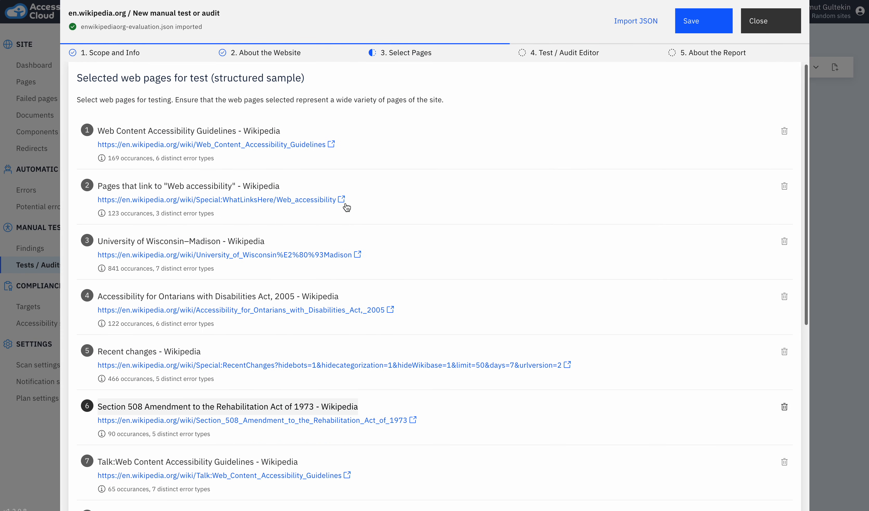
{"action": "left_click", "coordinate": [574, 61]}
{"action": "scroll", "coordinate": [361, 304], "scroll_direction": "down", "scroll_amount": 20}
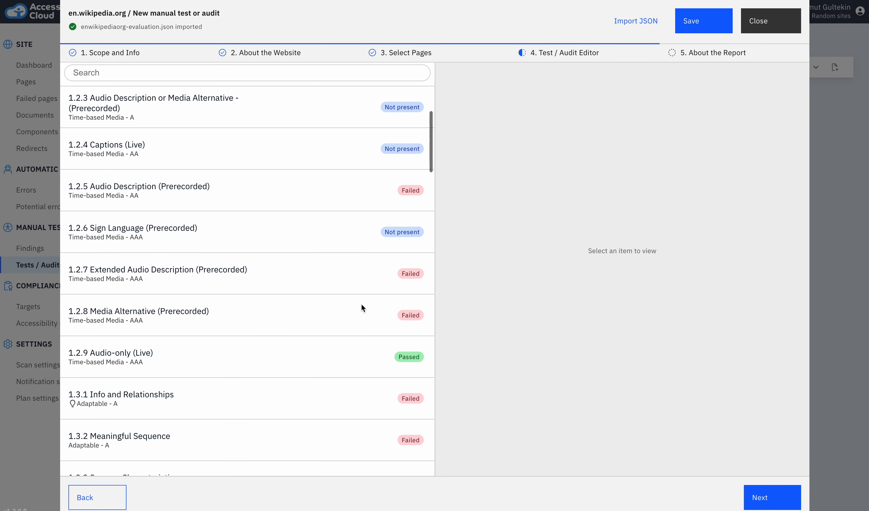
{"action": "scroll", "coordinate": [362, 303], "scroll_direction": "down", "scroll_amount": 12}
{"action": "scroll", "coordinate": [361, 304], "scroll_direction": "up", "scroll_amount": 20}
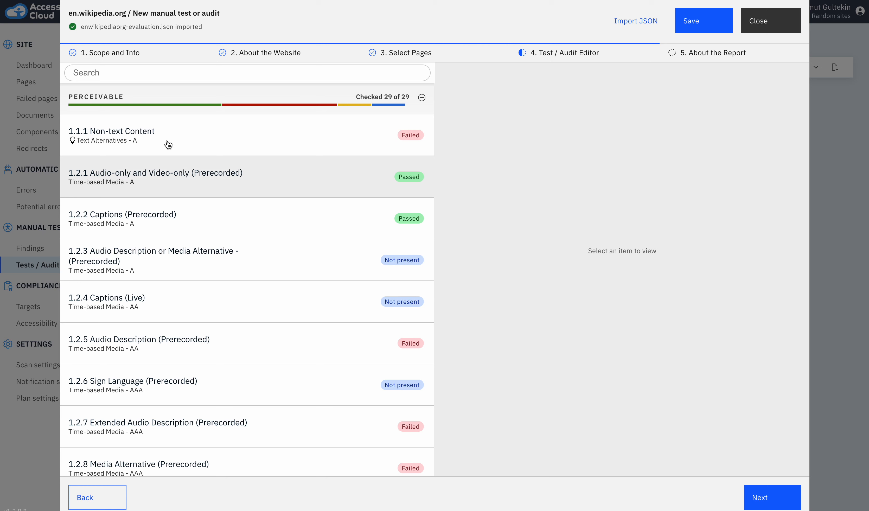
- Check the imported test's scope and info, save the audit and close the editor
{"action": "left_click", "coordinate": [112, 60]}
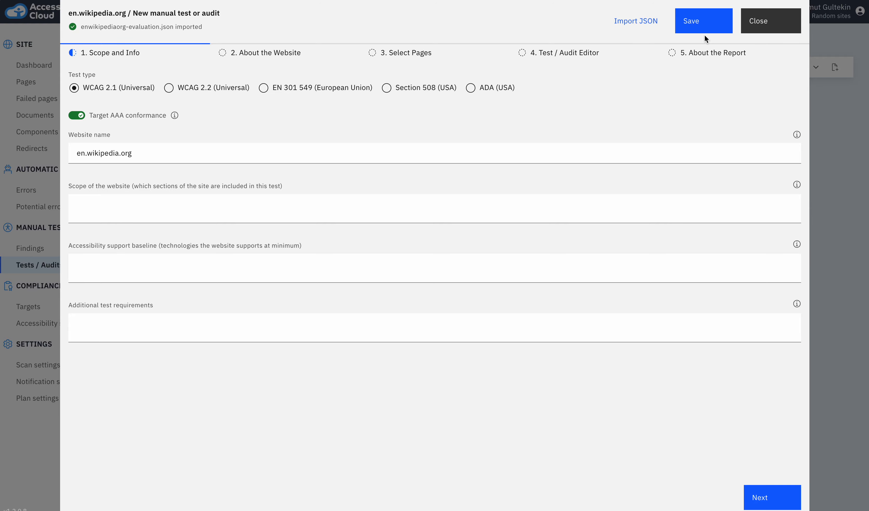
{"action": "left_click", "coordinate": [697, 29]}
{"action": "left_click", "coordinate": [771, 26]}
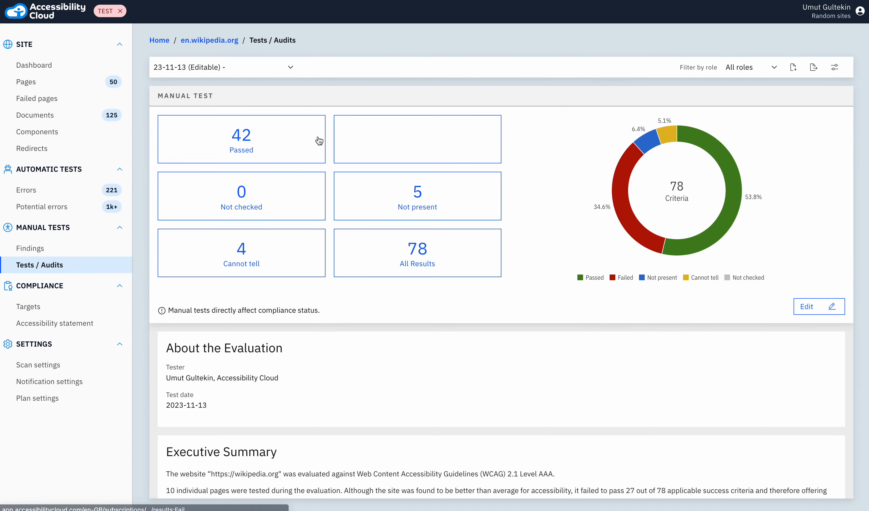
- Compare the two 23-11-13 audits by switching to the en.wikipedia.org one and back to the imported one
{"action": "left_click", "coordinate": [245, 75]}
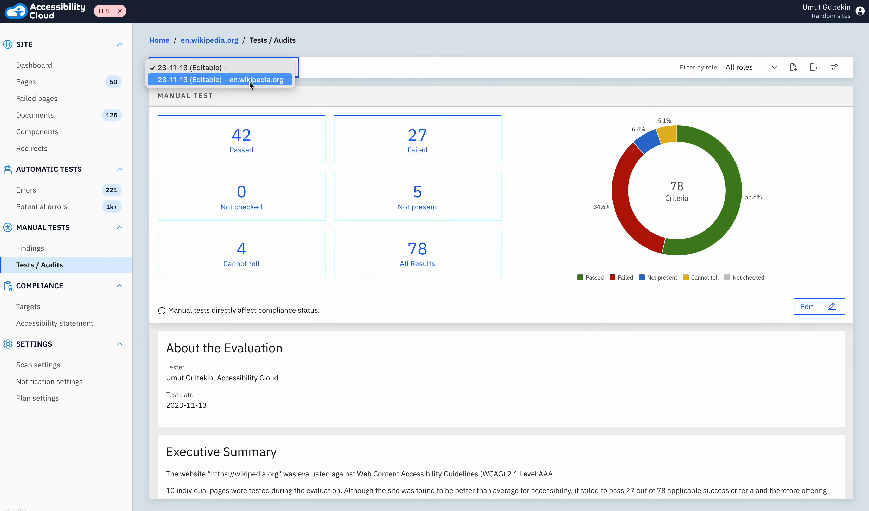
{"action": "left_click", "coordinate": [249, 81]}
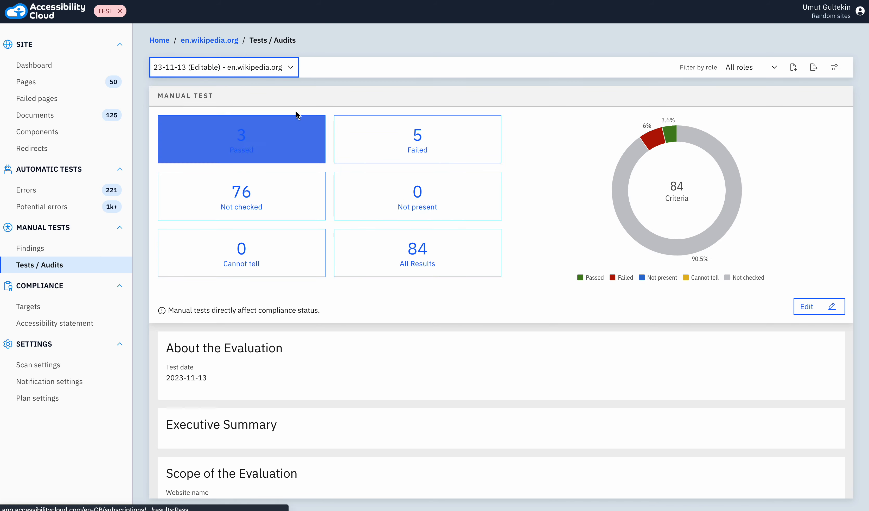
{"action": "left_click", "coordinate": [273, 71]}
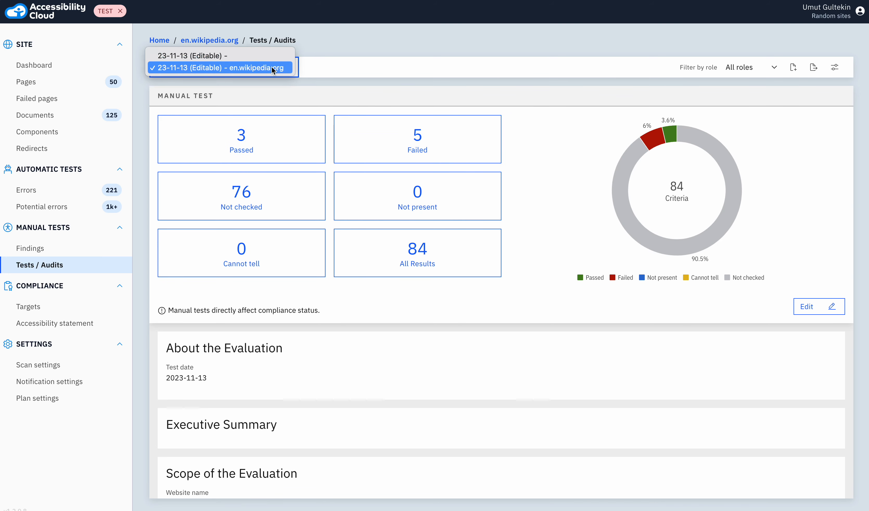
{"action": "left_click", "coordinate": [247, 55]}
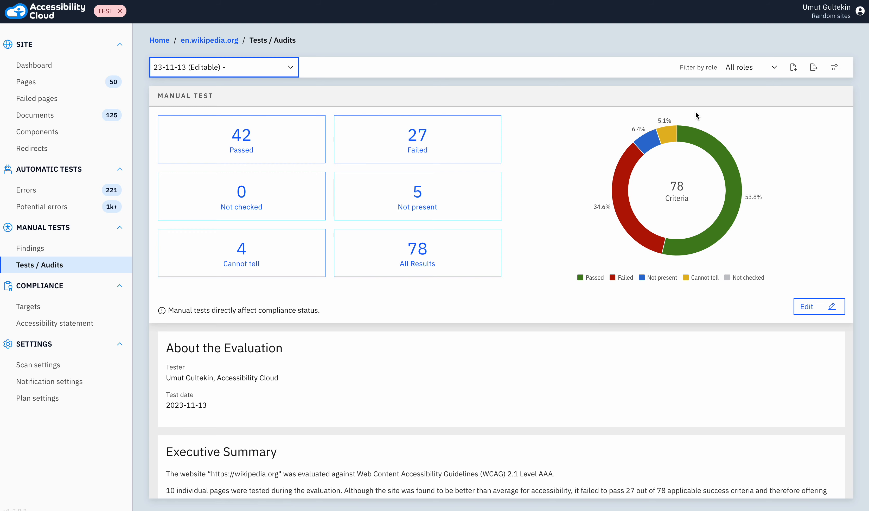
- Read the imported audit's evaluation details, executive summary and sample pages on the overview
{"action": "scroll", "coordinate": [394, 301], "scroll_direction": "down", "scroll_amount": 3}
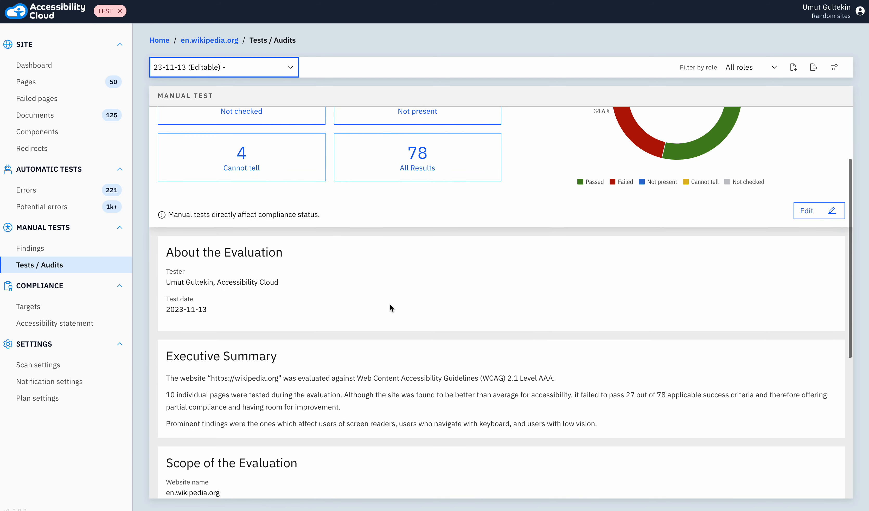
{"action": "scroll", "coordinate": [232, 348], "scroll_direction": "down", "scroll_amount": 2}
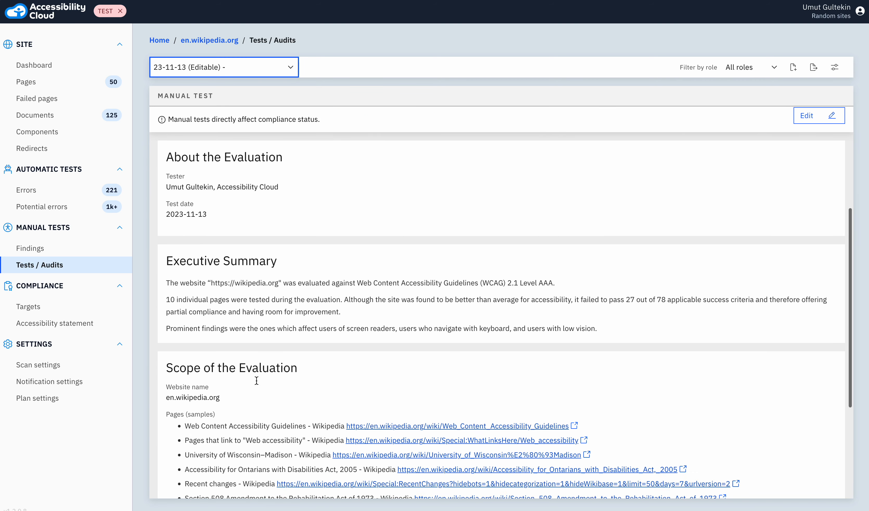
{"action": "scroll", "coordinate": [255, 381], "scroll_direction": "up", "scroll_amount": 5}
{"action": "scroll", "coordinate": [254, 375], "scroll_direction": "down", "scroll_amount": 5}
{"action": "scroll", "coordinate": [255, 375], "scroll_direction": "up", "scroll_amount": 5}
- List the imported audit's failed results, inspect the 1.1.1 Non-text Content findings and return to the results list
{"action": "left_click", "coordinate": [453, 148]}
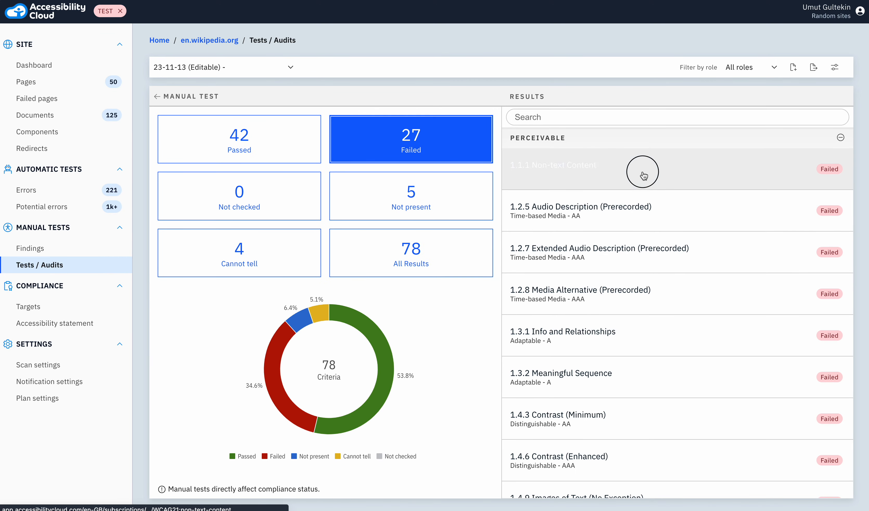
{"action": "left_click", "coordinate": [644, 176]}
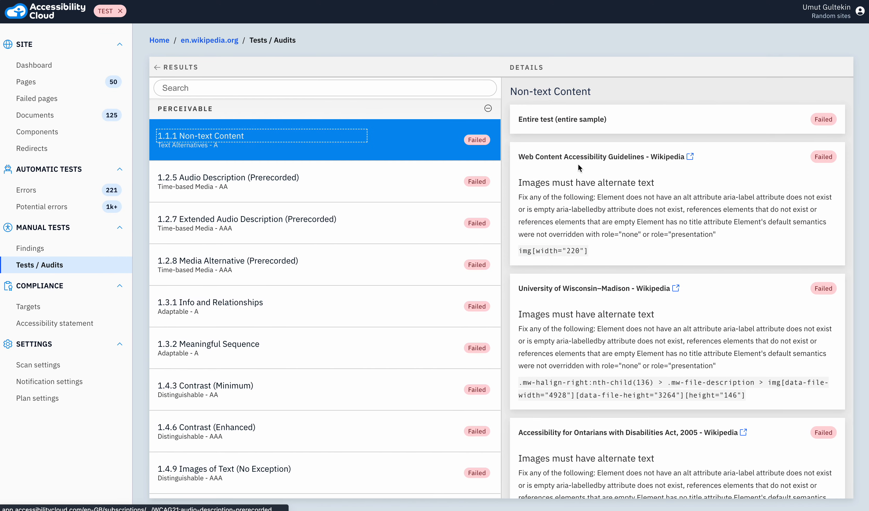
{"action": "left_click", "coordinate": [179, 68]}
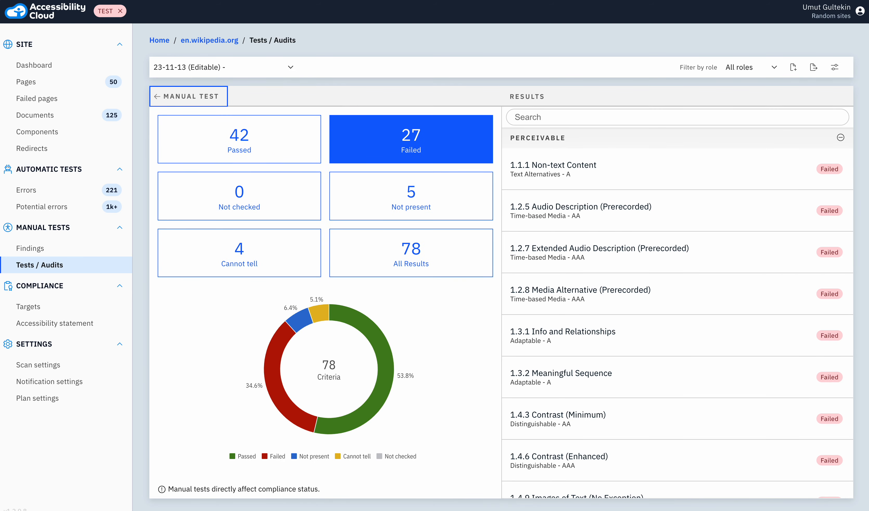